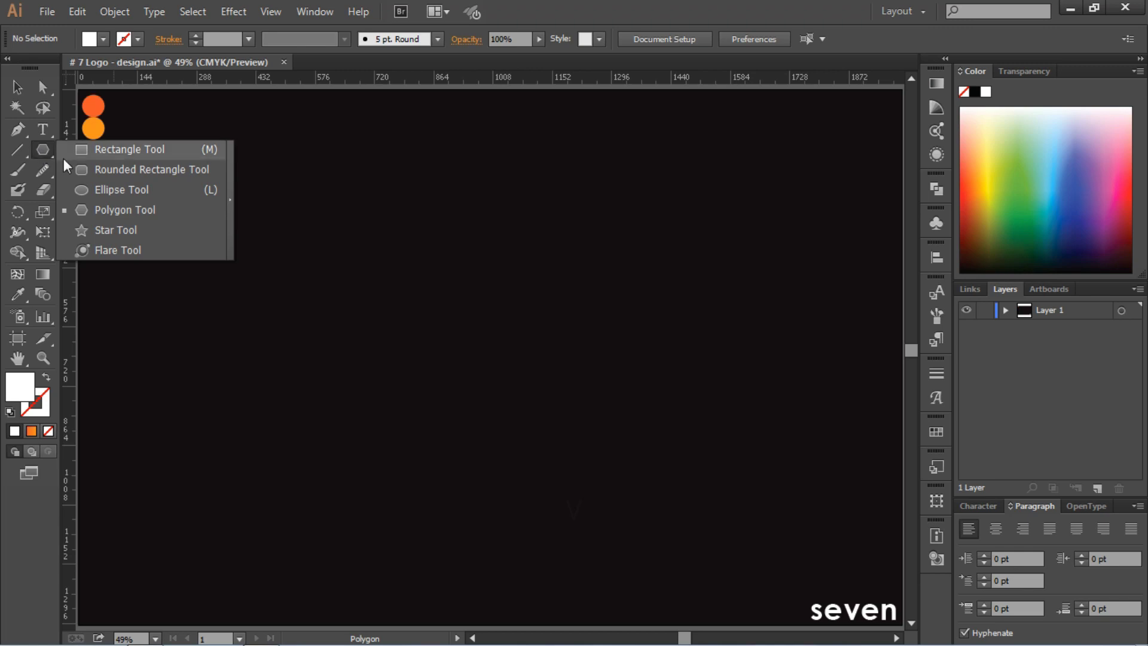
Create a white three-sided polygon with a 7.3583 px radius near the middle of the artboard
click(101, 210)
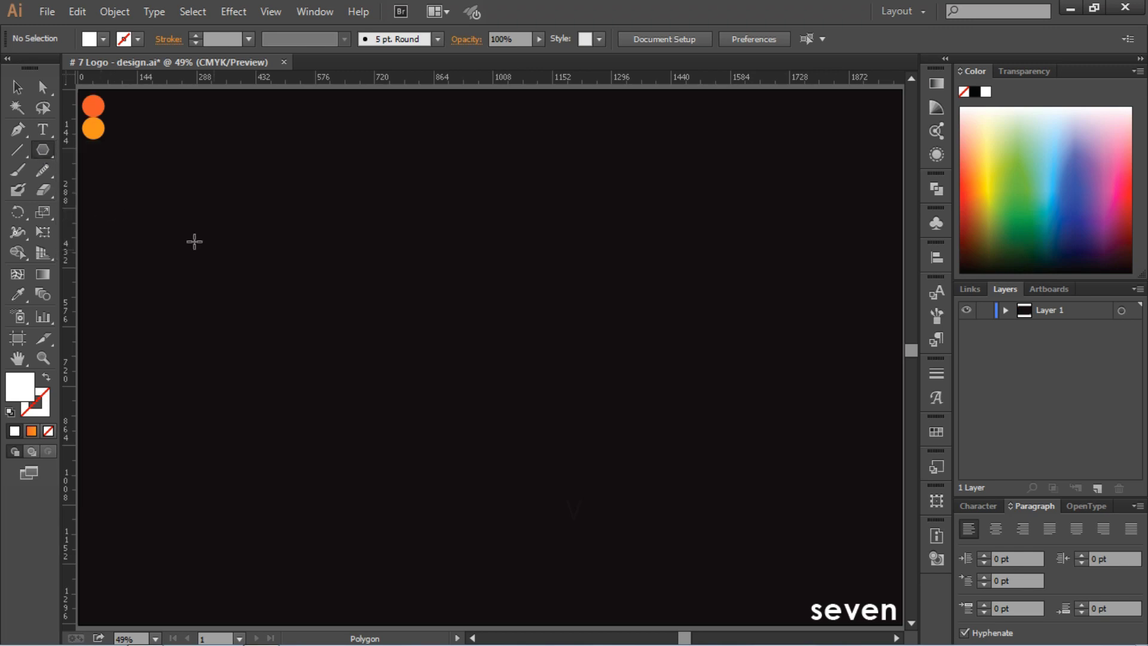
click(418, 320)
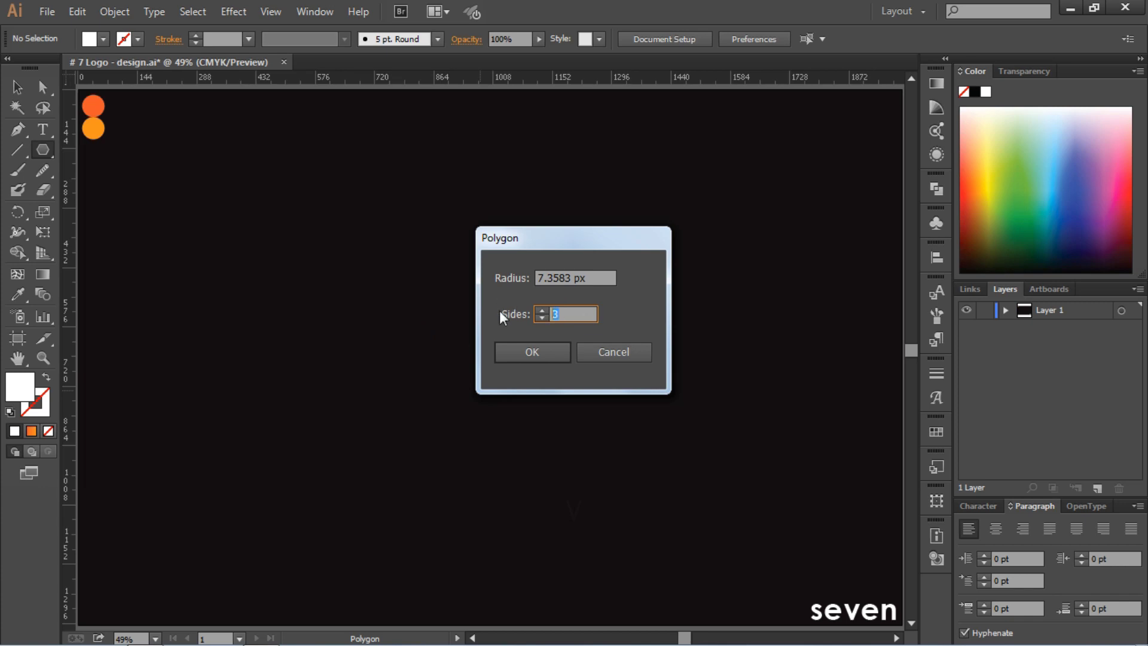
text(3)
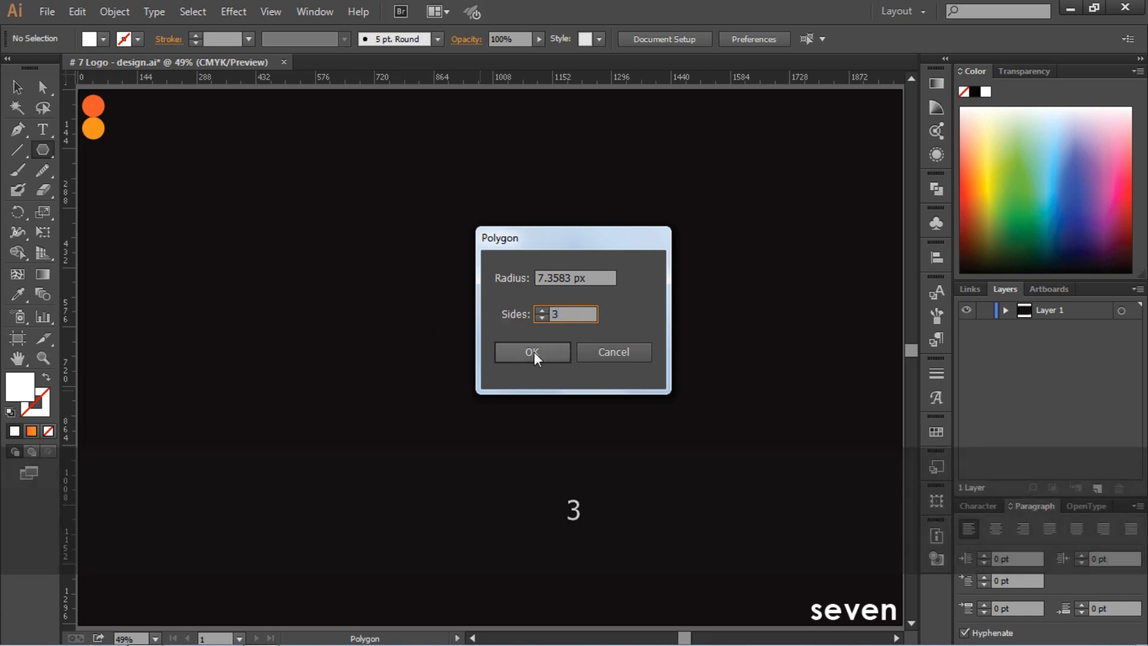
click(533, 351)
Enlarge the small triangle proportionally to about 270 px wide and rotate it 180° so it points downward
click(41, 89)
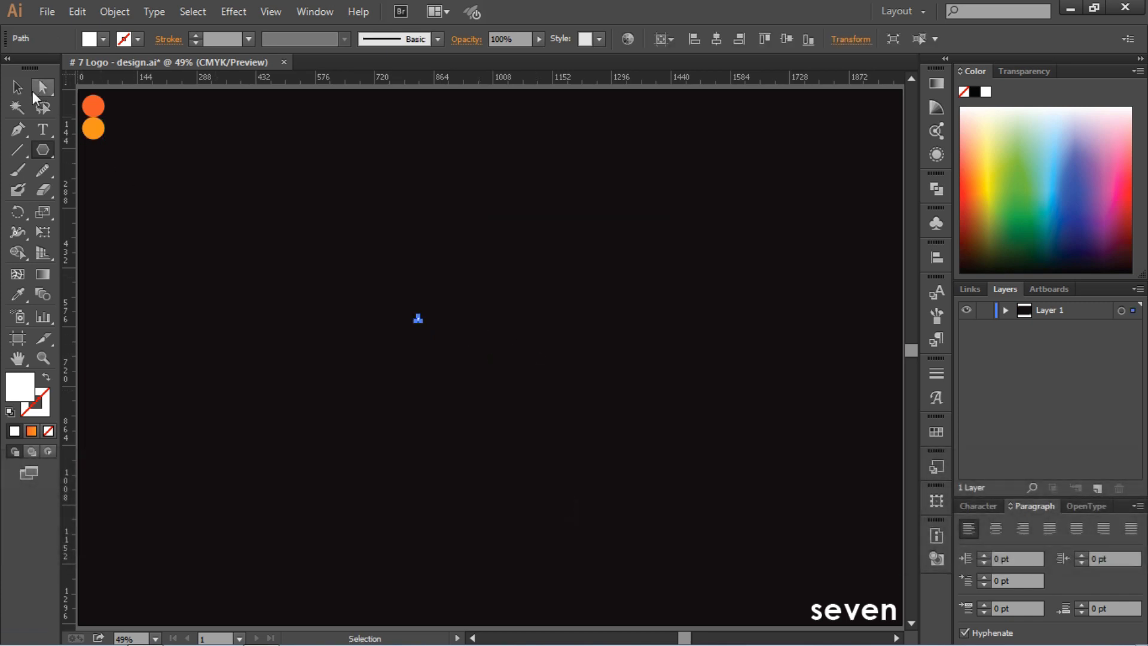
key(v)
drag(427, 325, 549, 437)
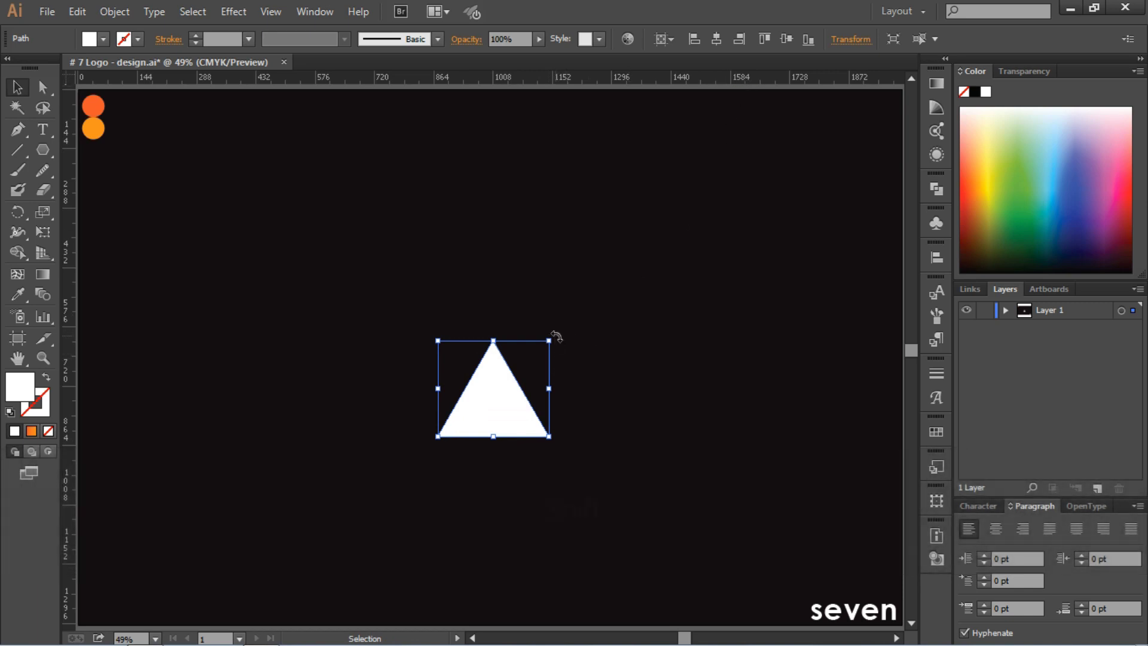
drag(555, 336, 549, 435)
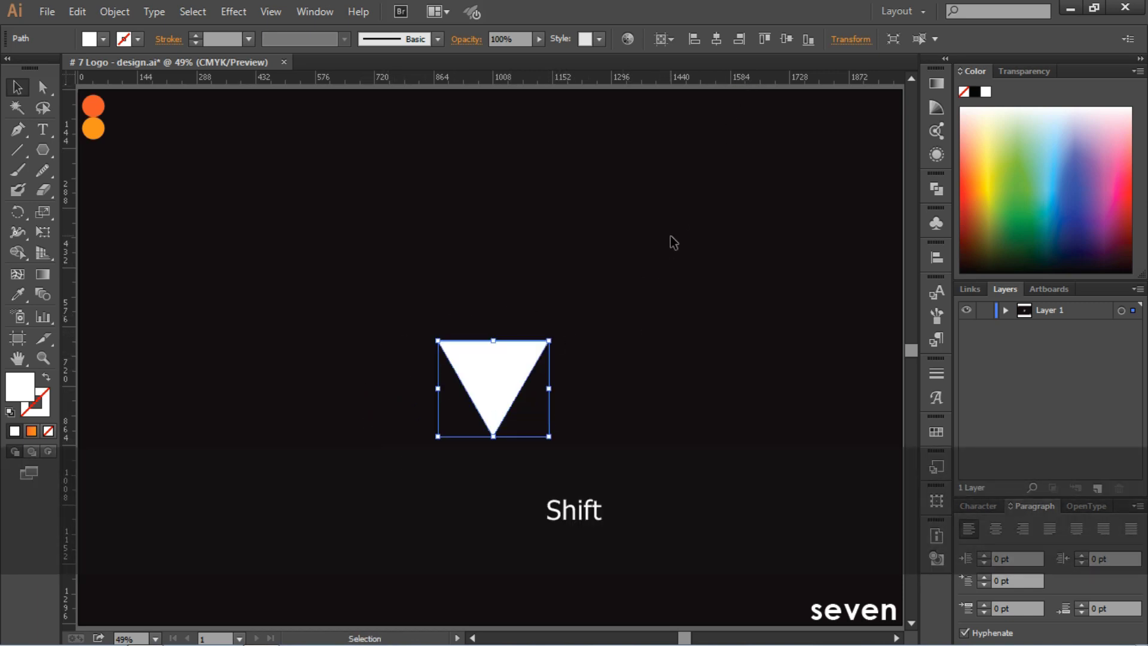
Centre the triangle horizontally and vertically on the artboard and deselect it
click(717, 39)
click(785, 40)
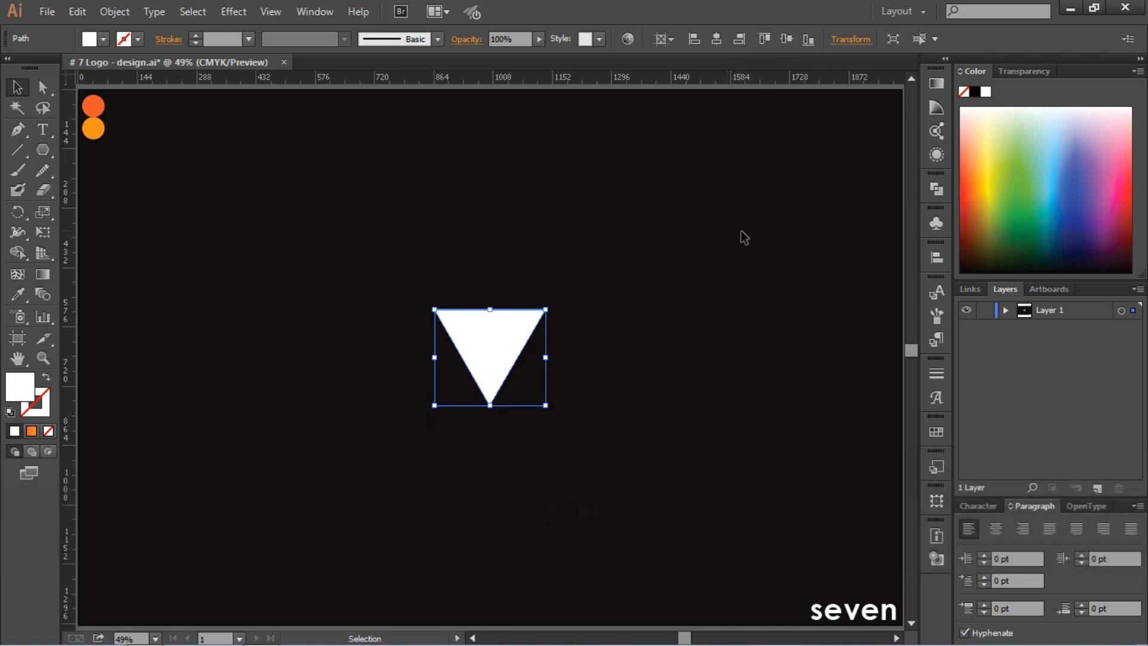
click(740, 234)
Draw an open 7-shaped black pen path across the triangle, with a horizontal segment about 140 px long and a diagonal running down-left parallel to the triangle's right edge
key(ctrl+equal)
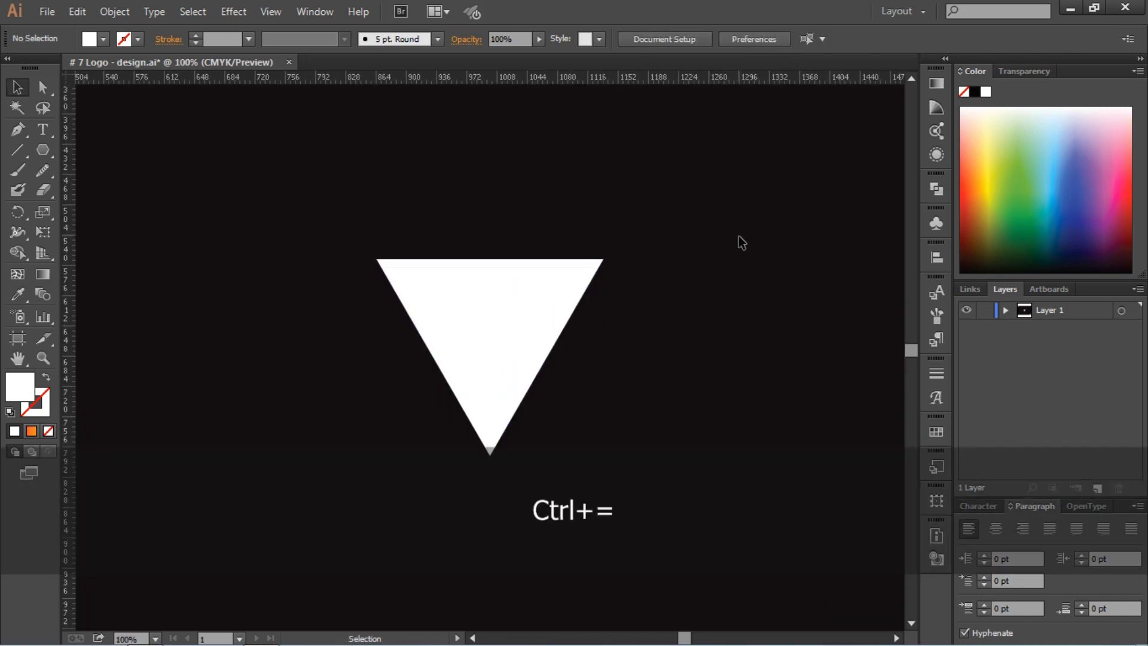
click(19, 131)
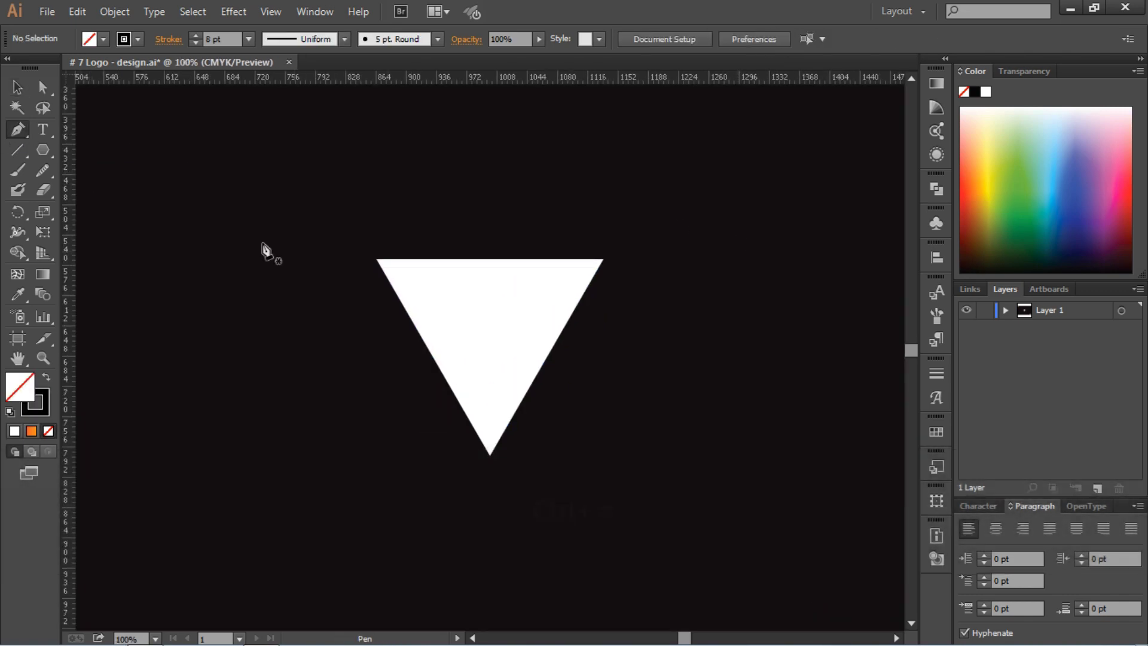
click(383, 314)
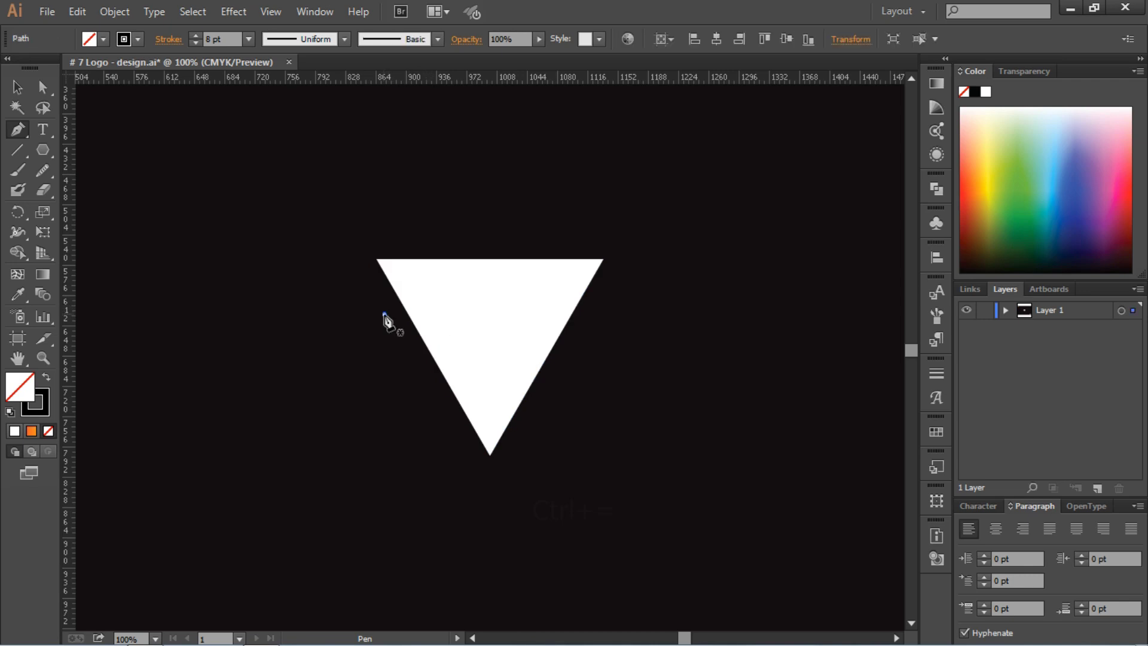
click(502, 314)
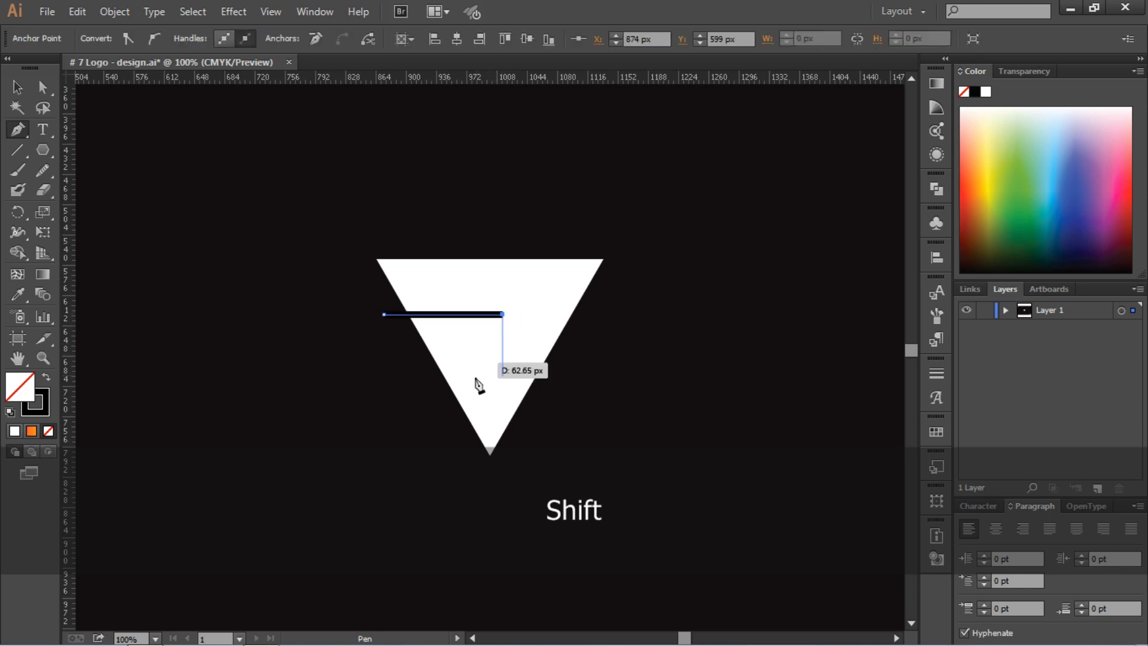
click(431, 434)
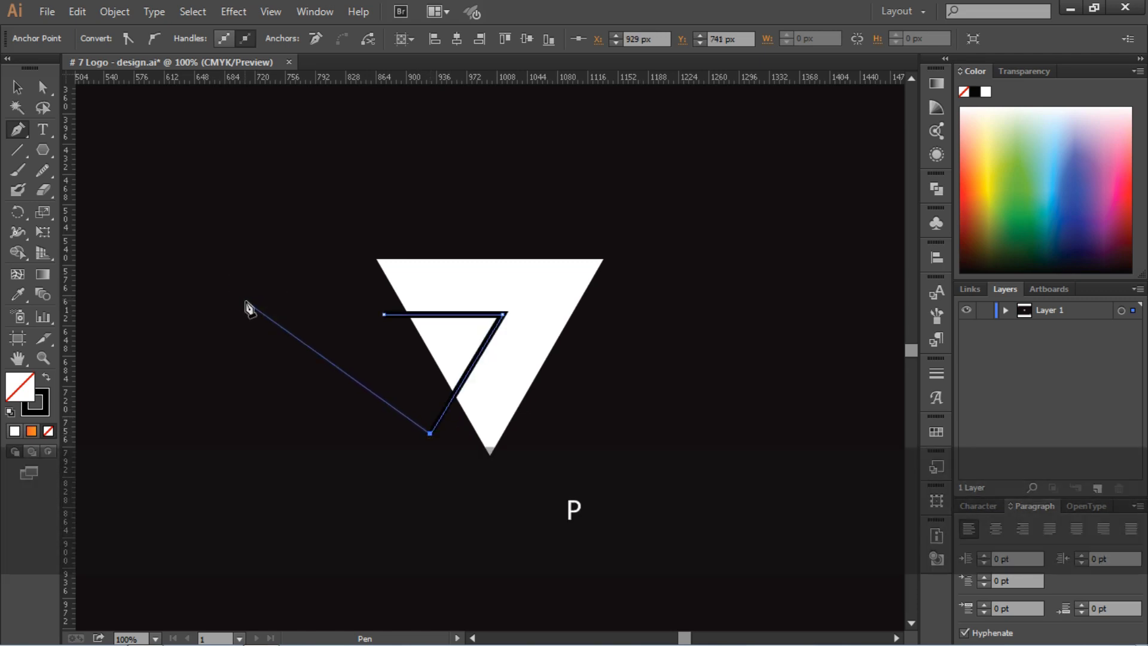
click(17, 87)
click(293, 275)
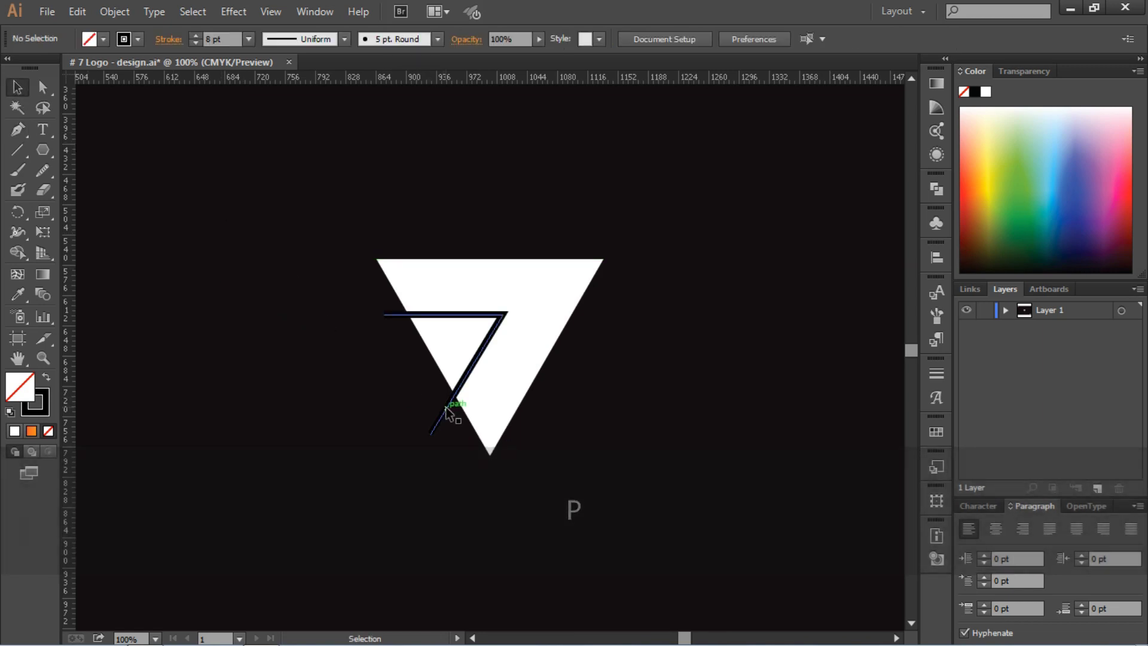
Set the 7-shaped path's stroke weight to 32 pt and move it up and right within the triangle
click(446, 408)
click(222, 40)
scroll(233, 39, up, 20)
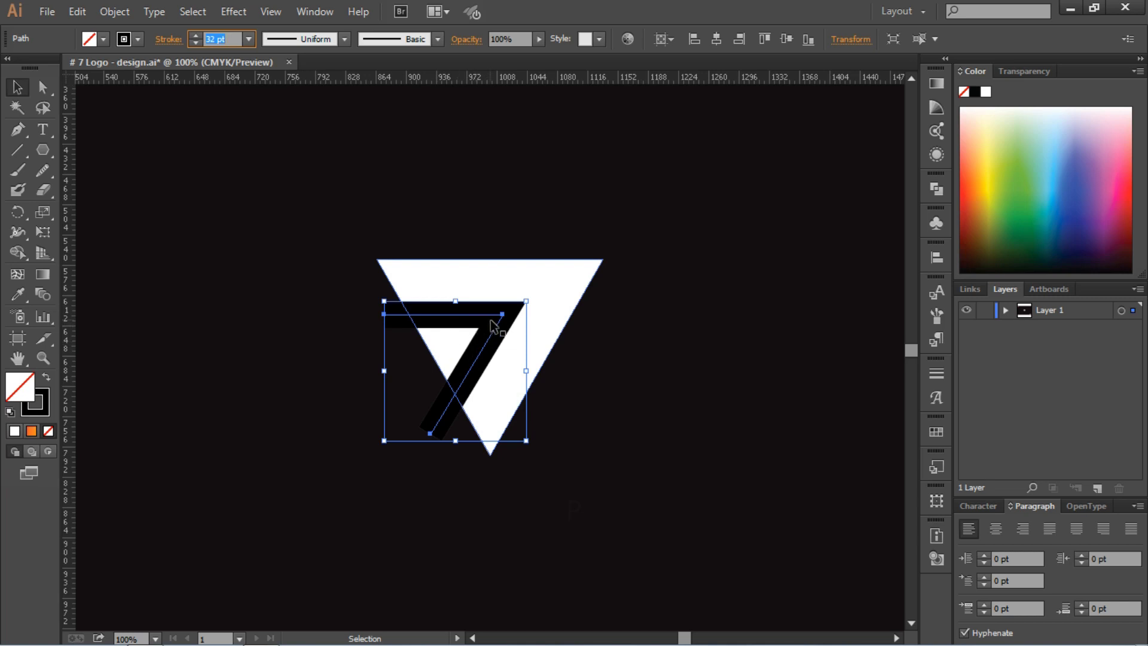
drag(503, 316, 526, 303)
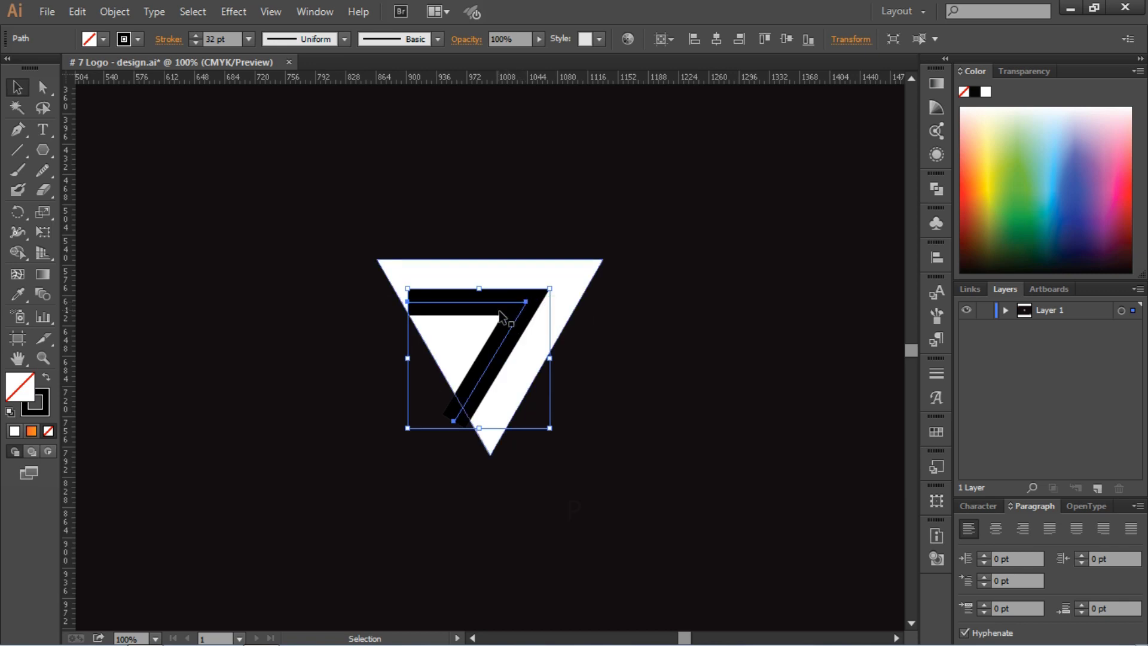
Lengthen both arms of the black path, shifting the lower end slightly down and extending the left end horizontally to about X 865 px
click(42, 87)
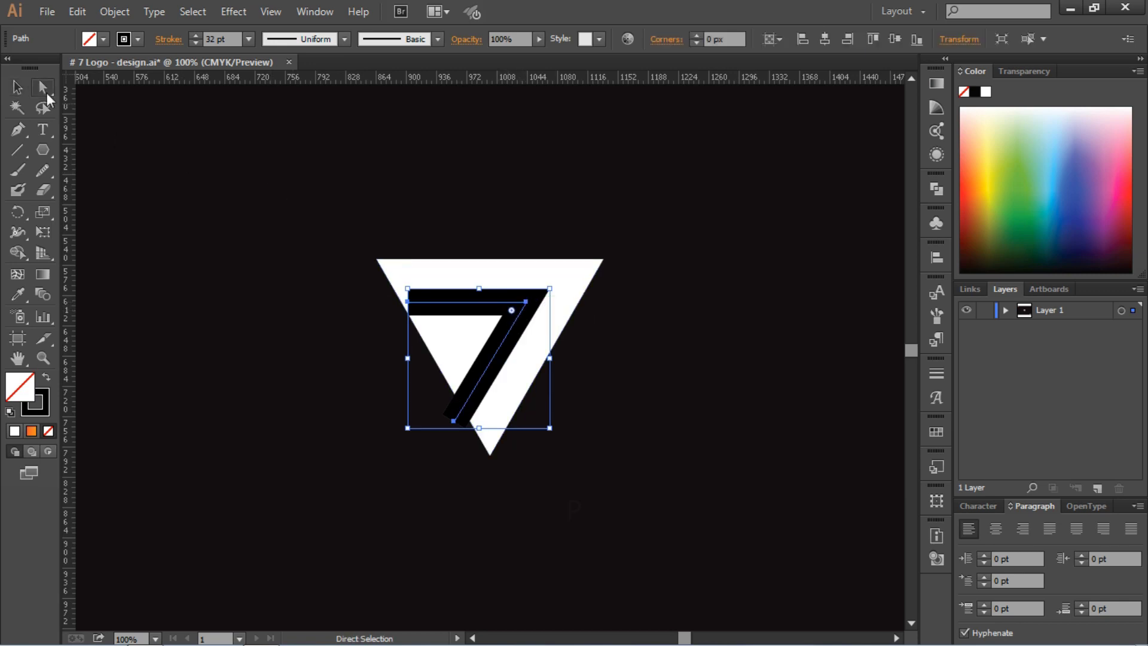
click(453, 423)
drag(453, 425, 454, 429)
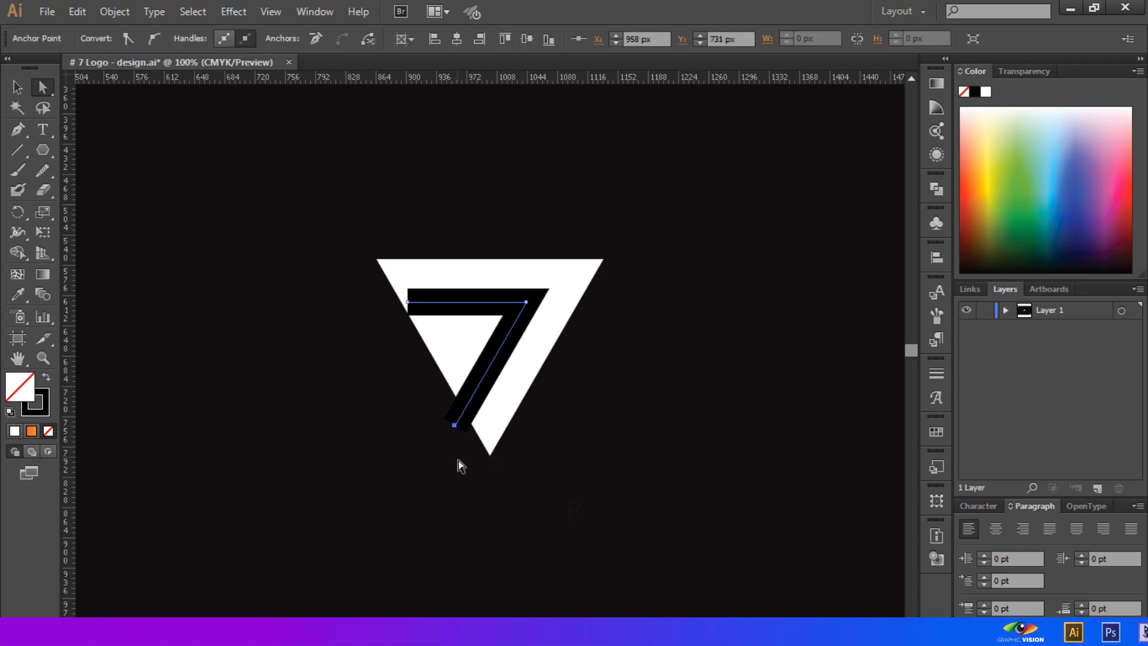
click(460, 466)
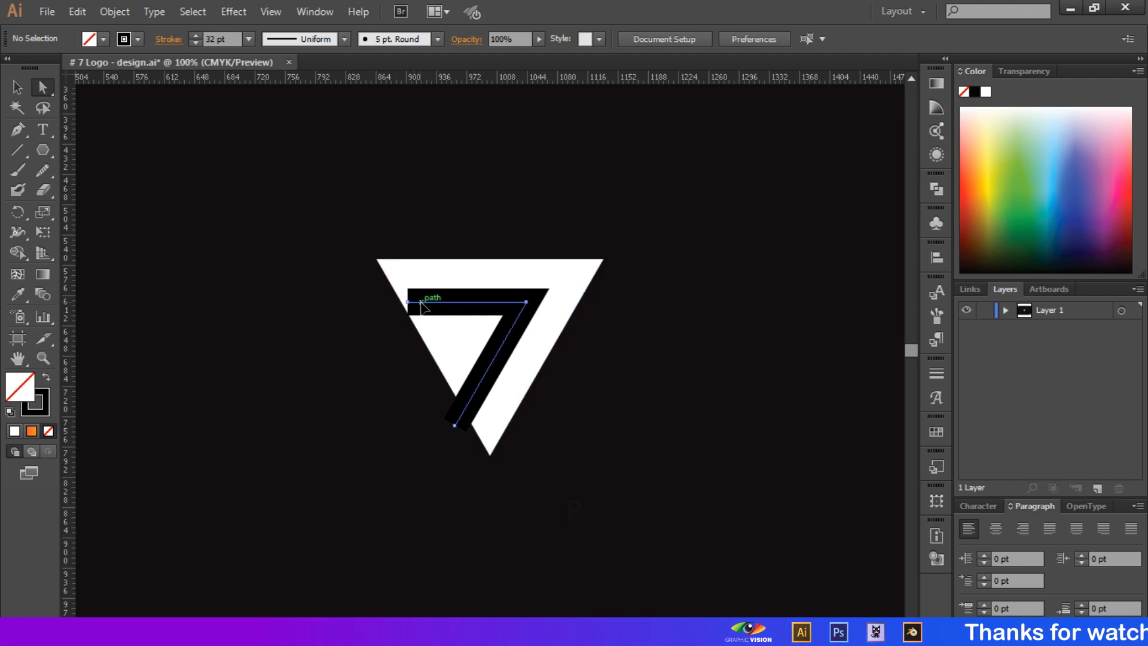
drag(408, 302, 376, 302)
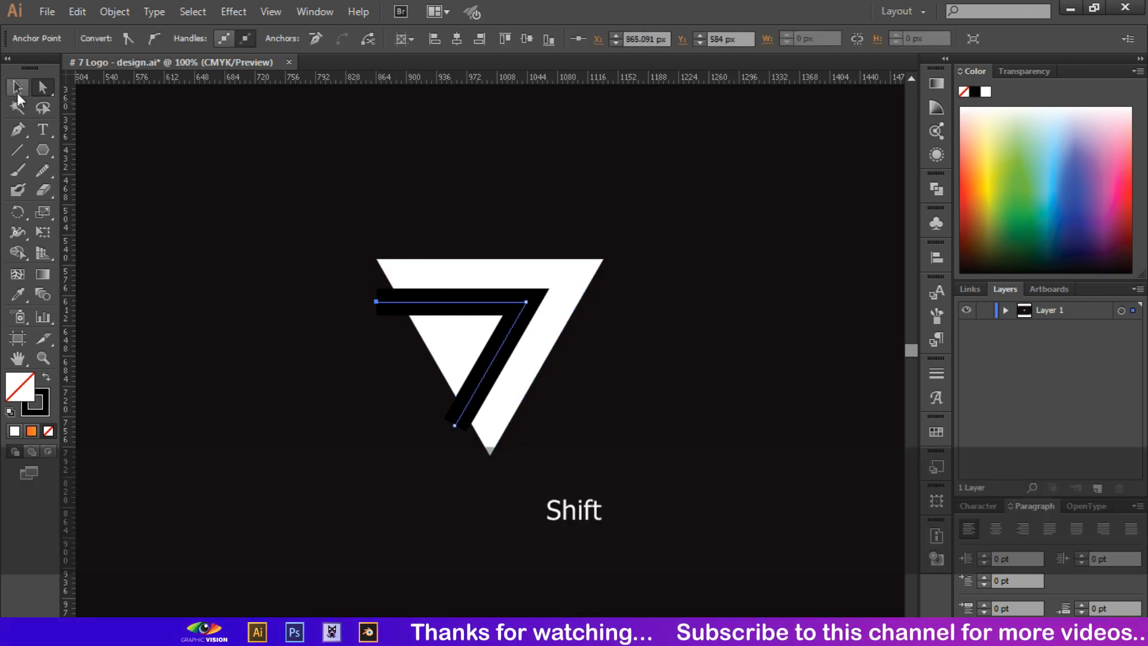
click(17, 88)
click(225, 253)
Move the black path slightly down and left so its corner sits at about X 1035 px, Y 591 px
click(513, 335)
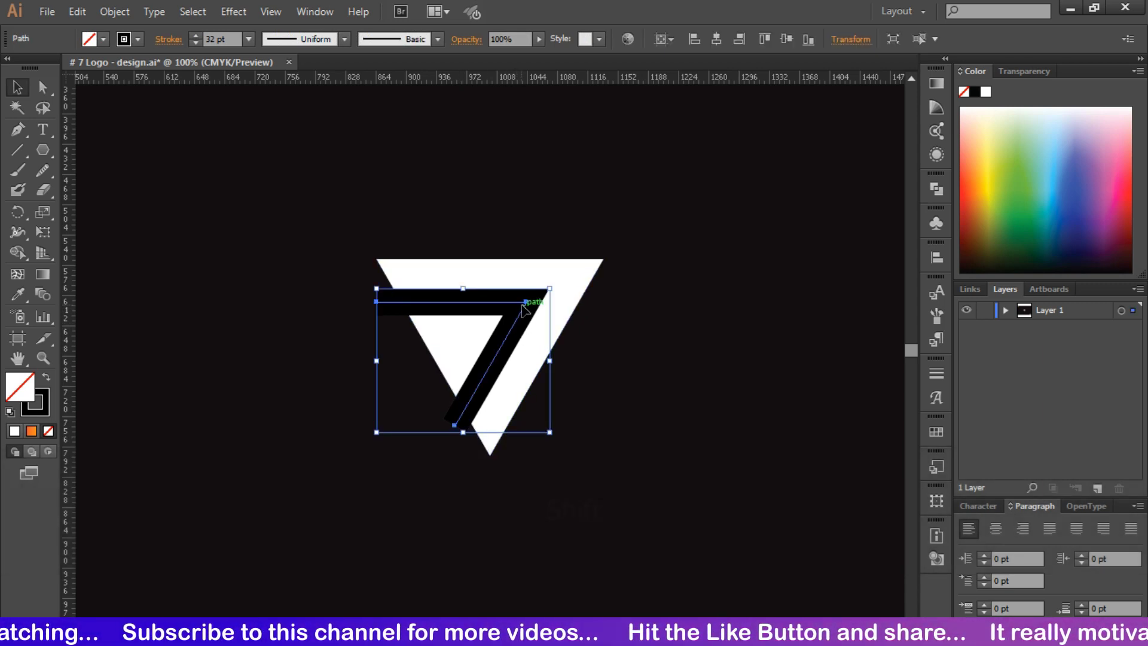
drag(521, 306, 519, 311)
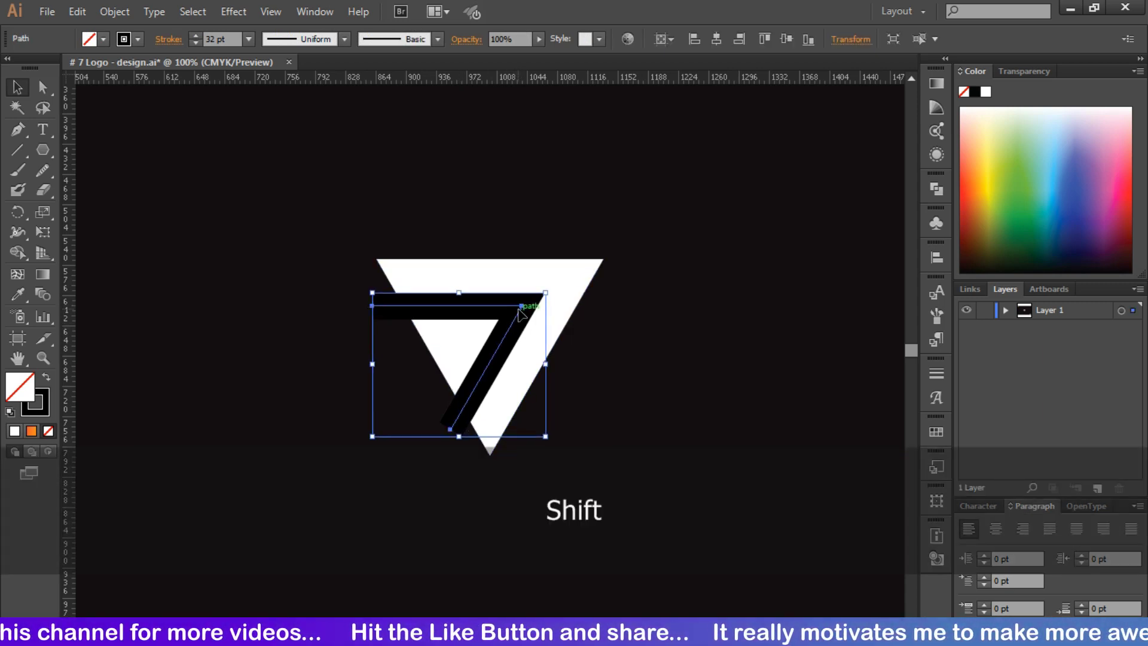
key(Down)
key(Left)
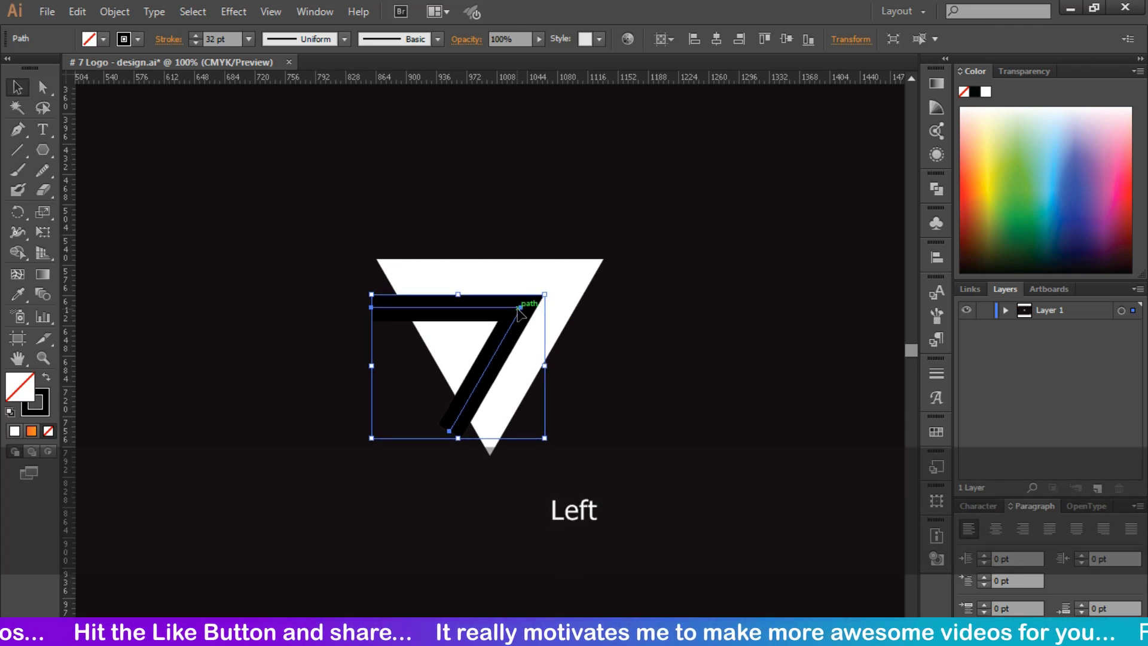
key(Left)
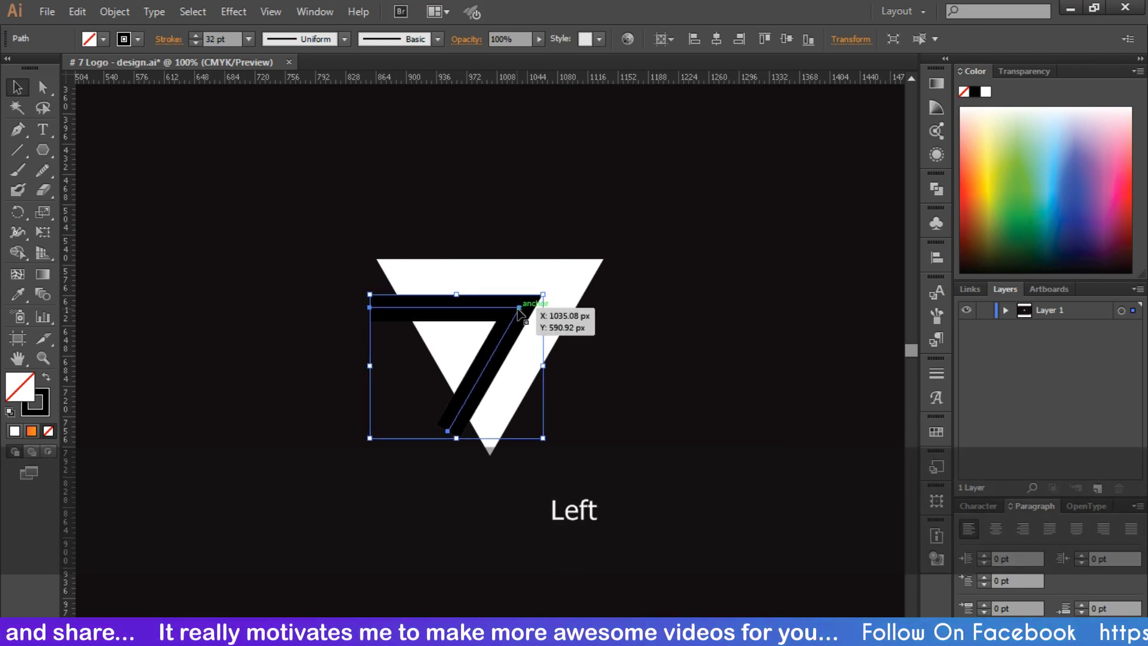
Increase the black path's stroke weight to 40 pt and deselect it
click(230, 40)
key(Up)
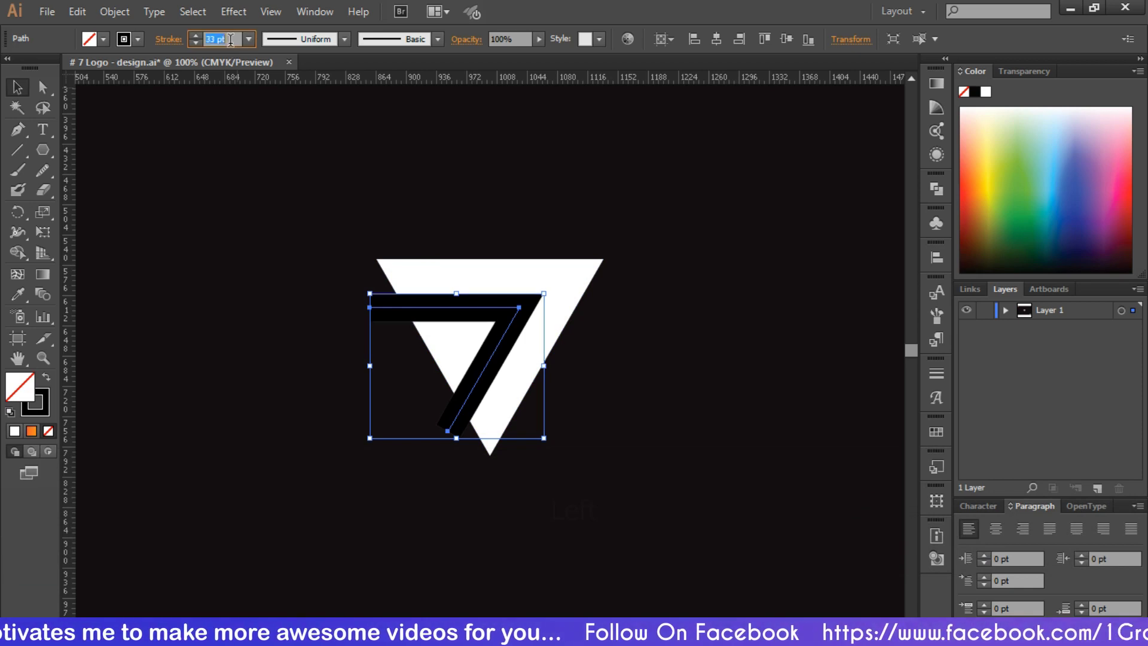
key(Up)
key(Up)
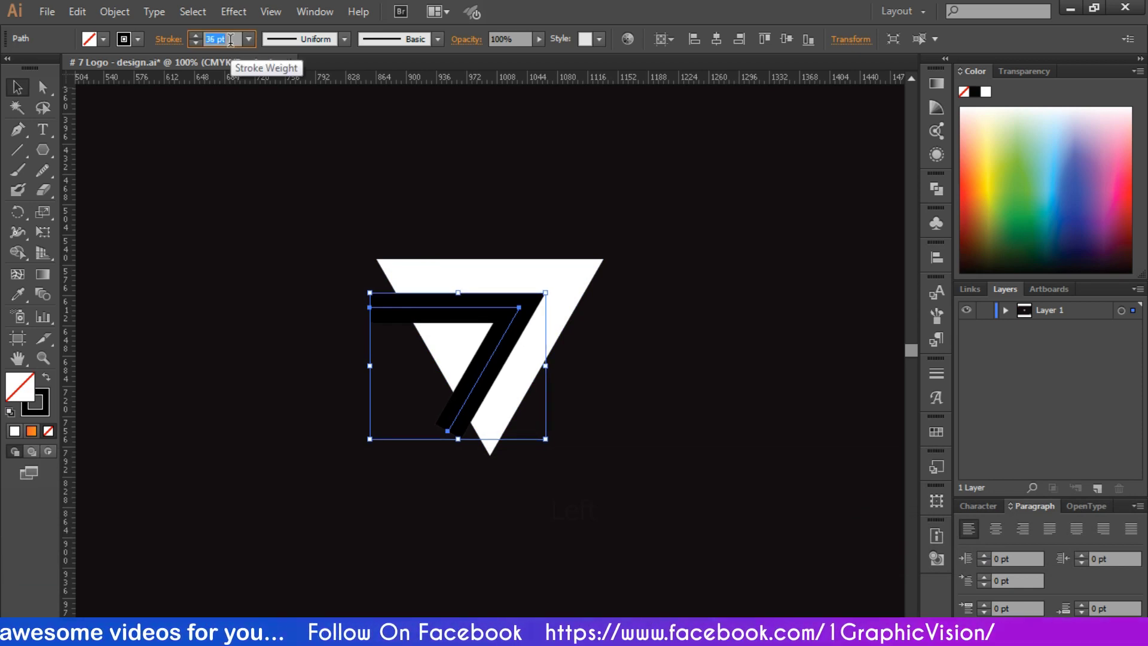
key(Up)
key(Up)
key(Up)
key(Up)
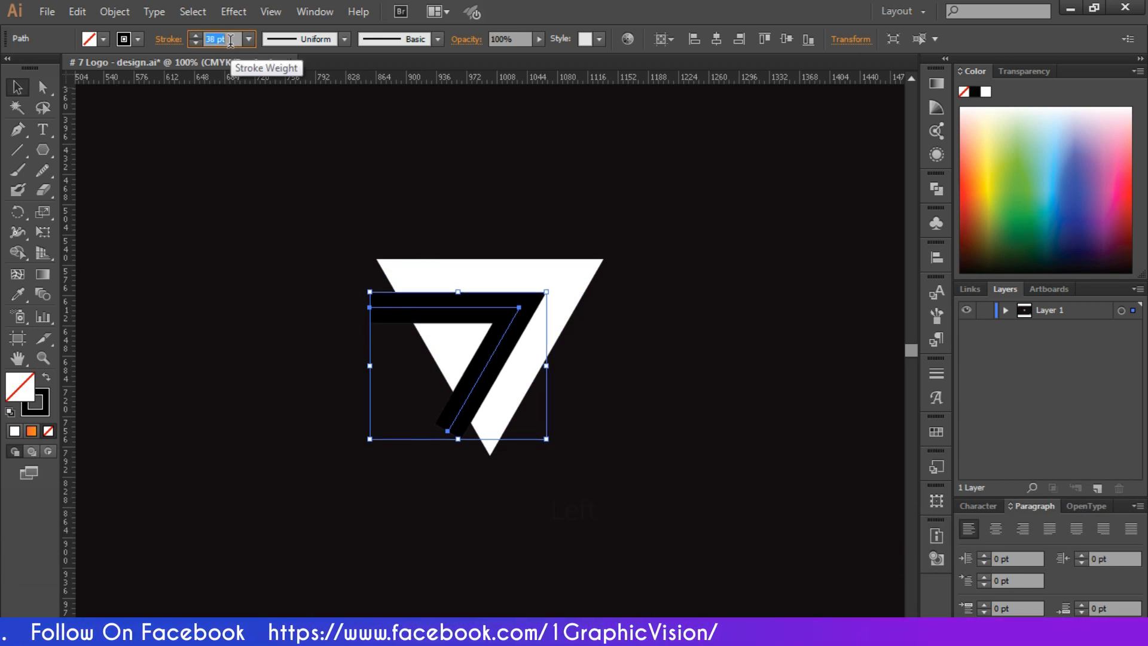
click(408, 259)
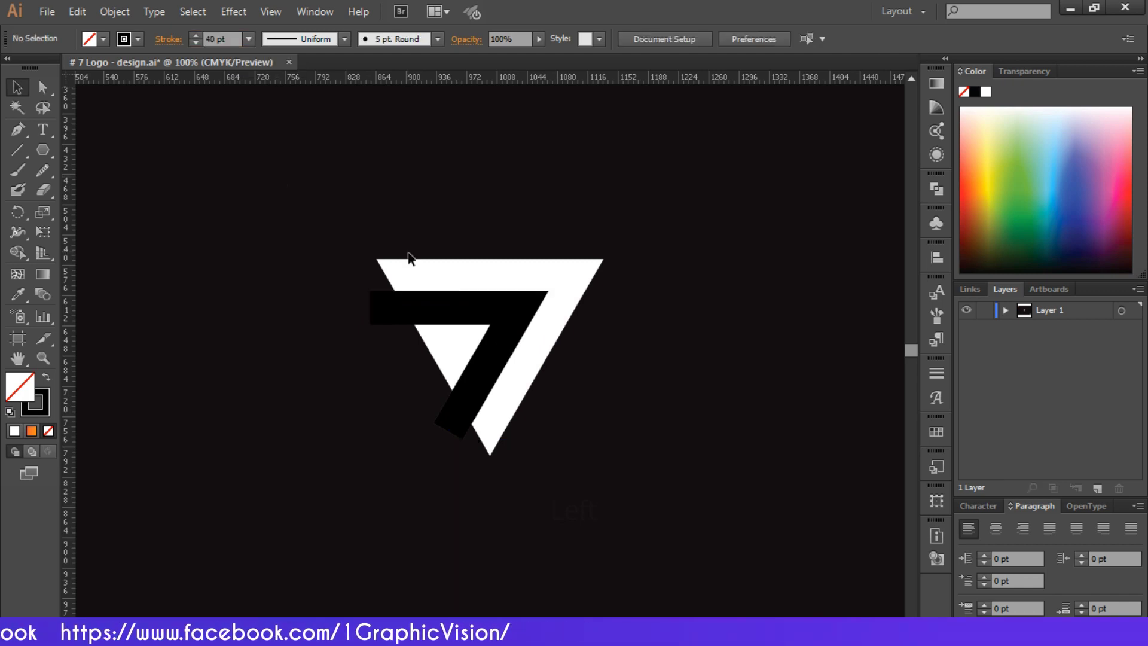
Nudge the black path left and down to even out the white band along the triangle's top and right edges
click(494, 308)
key(Left)
key(Left)
key(Left)
key(Left)
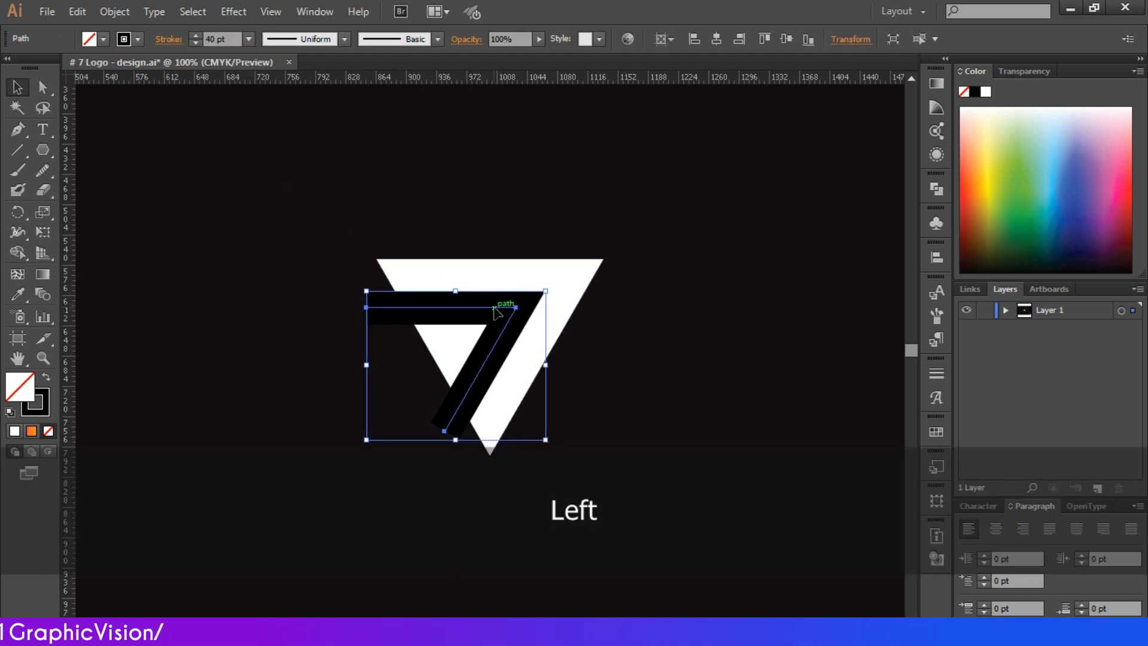
key(Down)
key(Down)
key(Down)
key(Down)
key(Left)
key(Left)
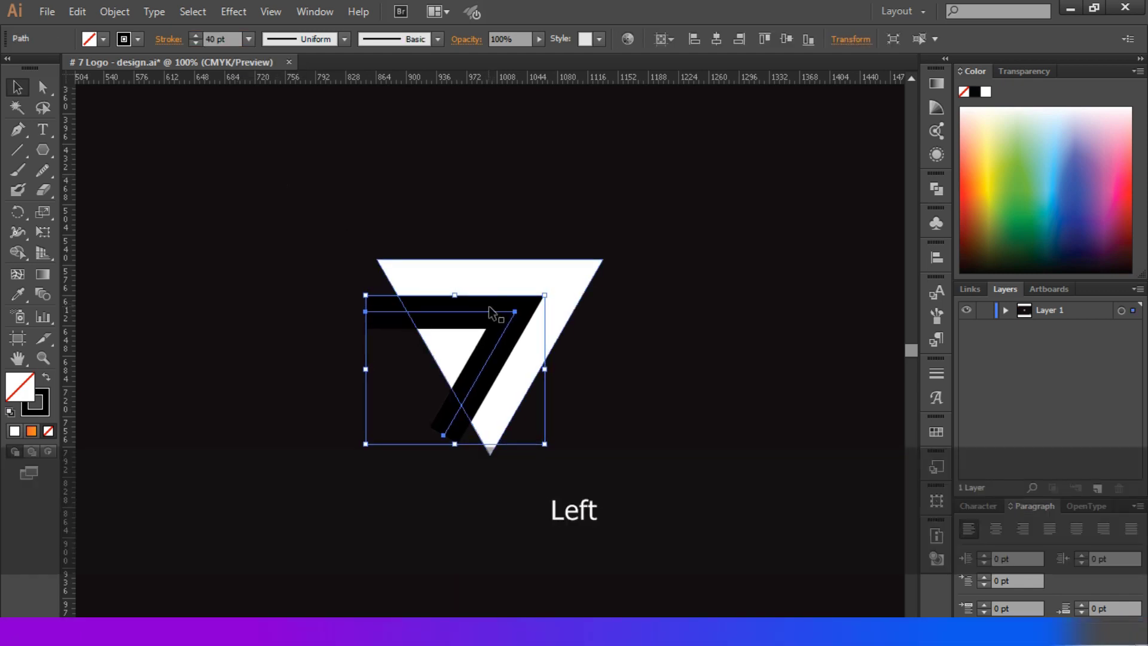
click(651, 398)
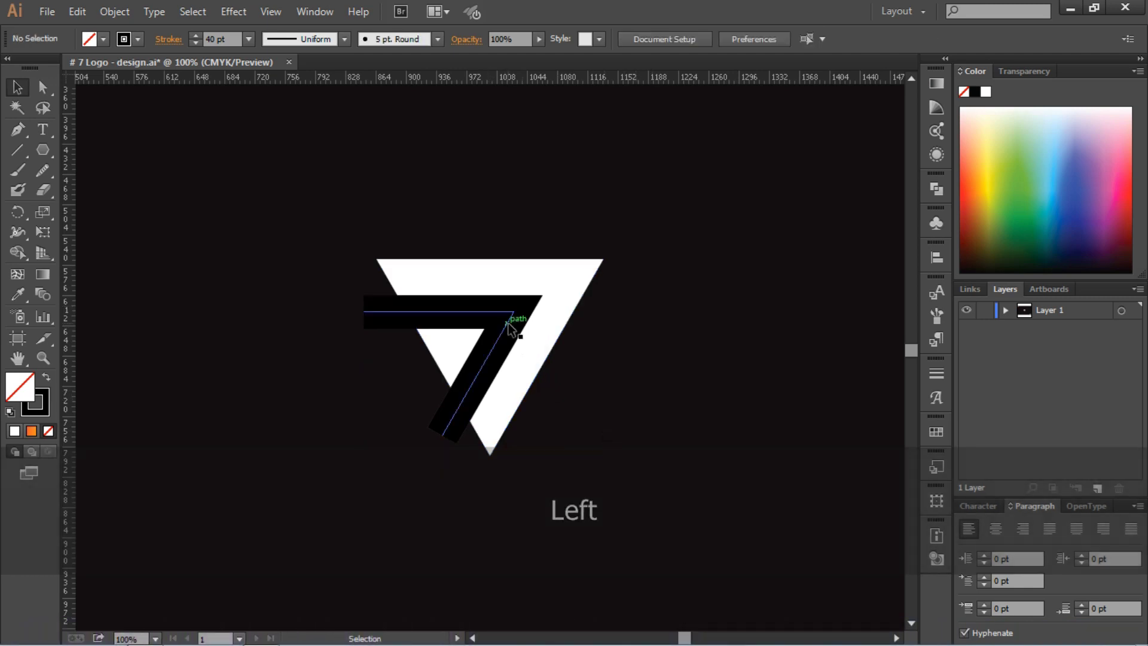
click(512, 322)
key(Left)
click(625, 380)
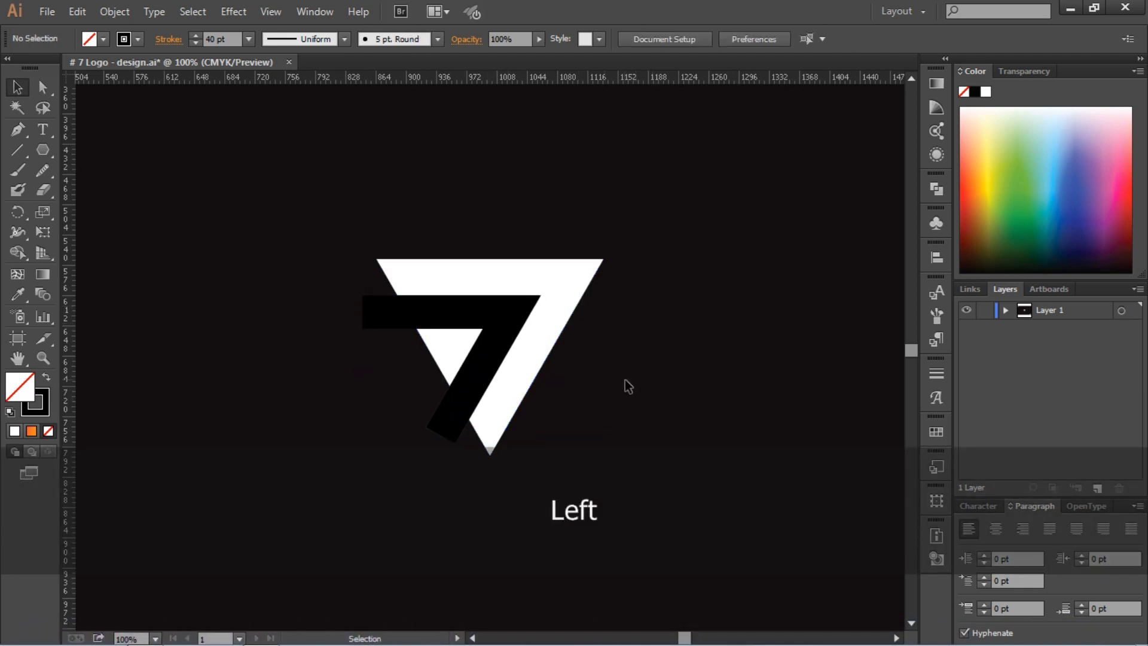
click(514, 332)
key(Left)
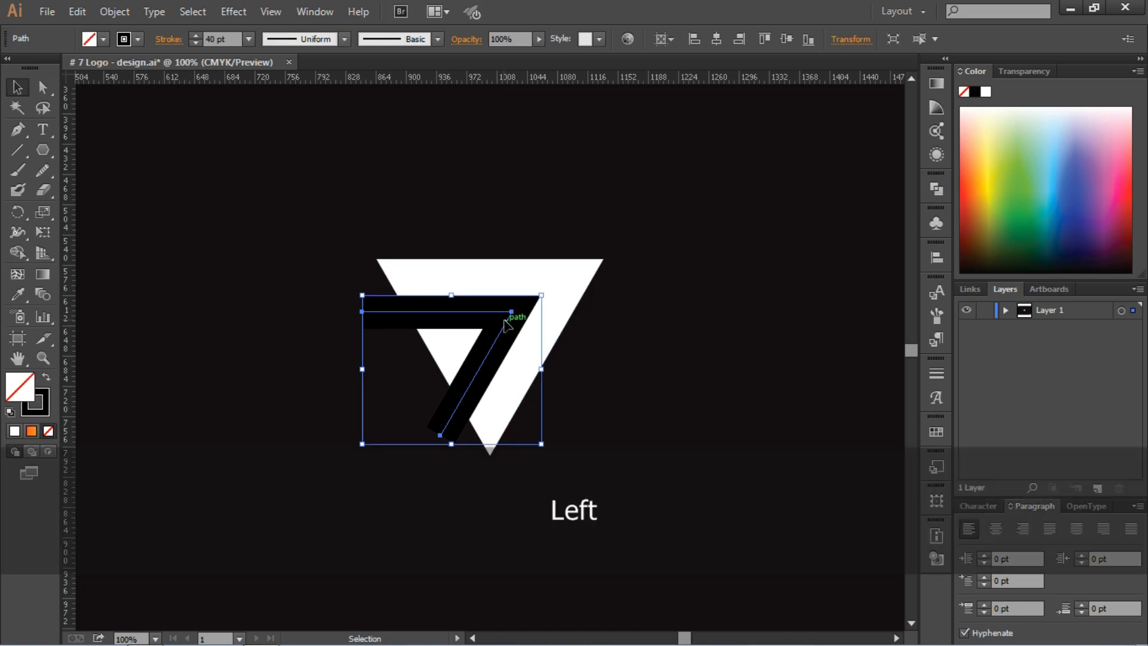
click(602, 371)
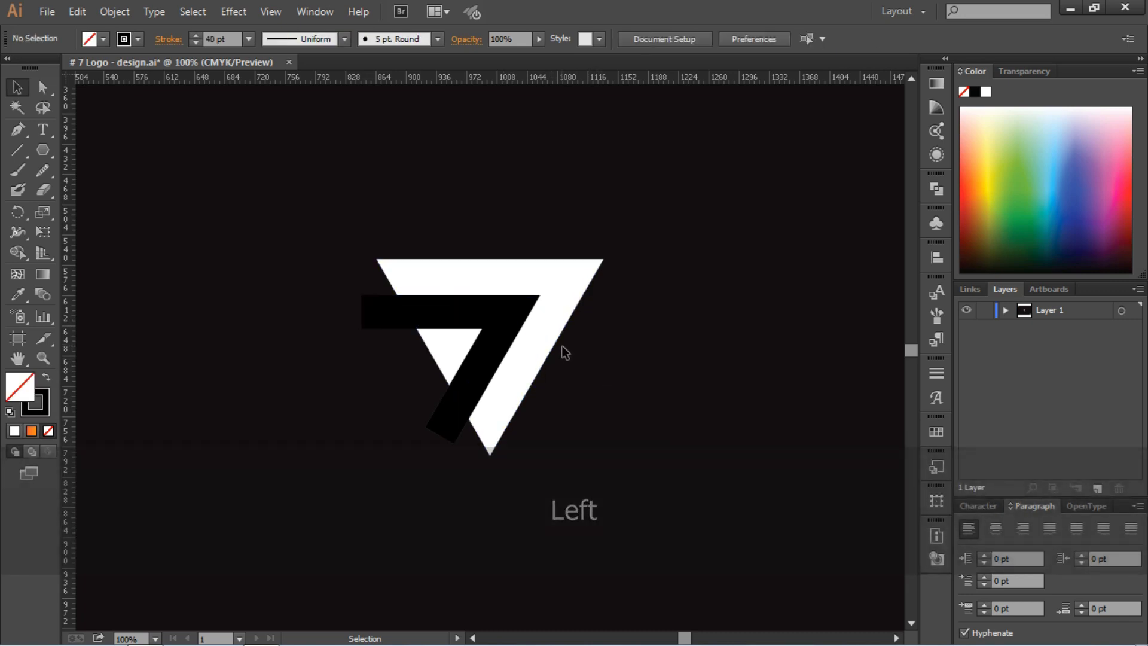
Expand the fill and stroke of the black 7-shaped path into an outlined shape
click(444, 312)
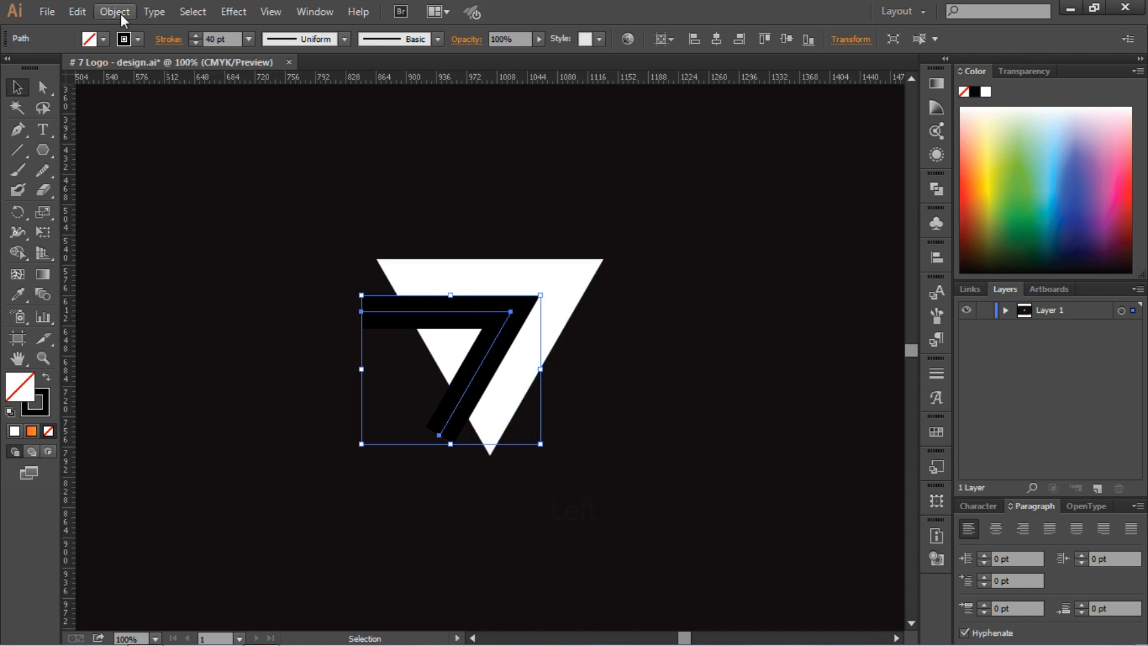
click(115, 12)
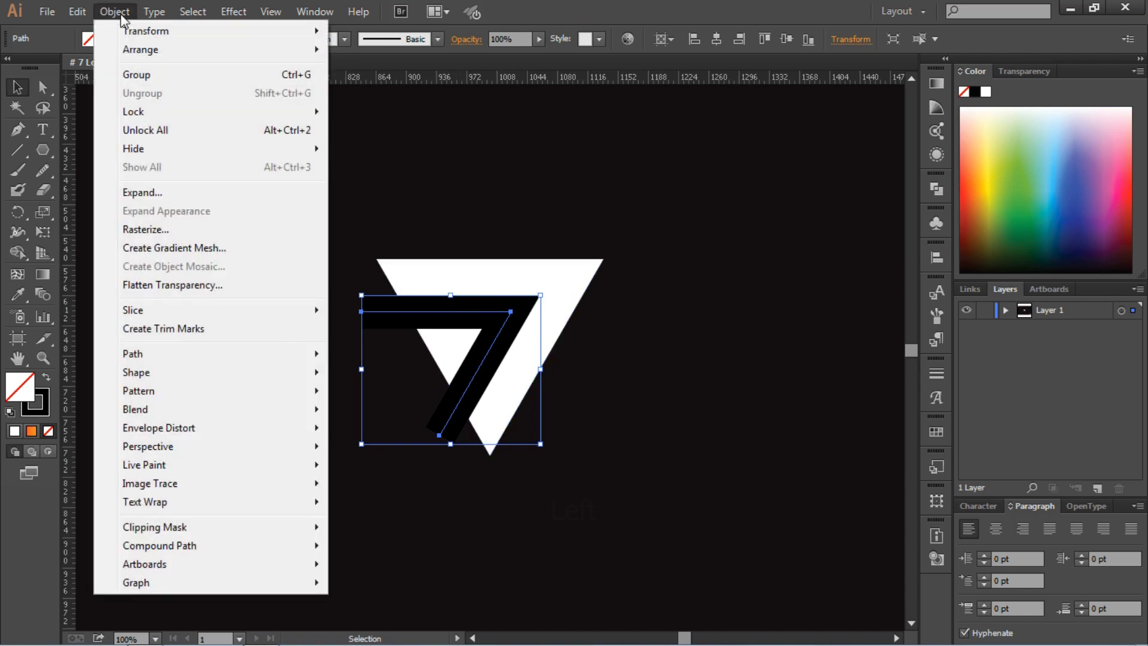
click(167, 192)
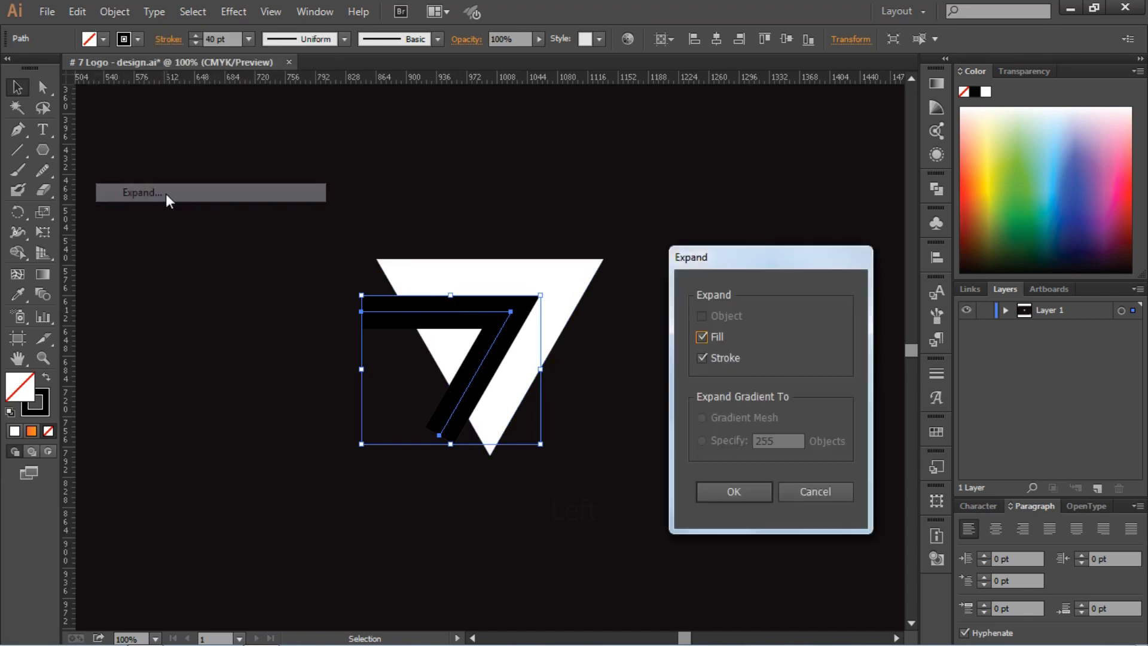
click(728, 493)
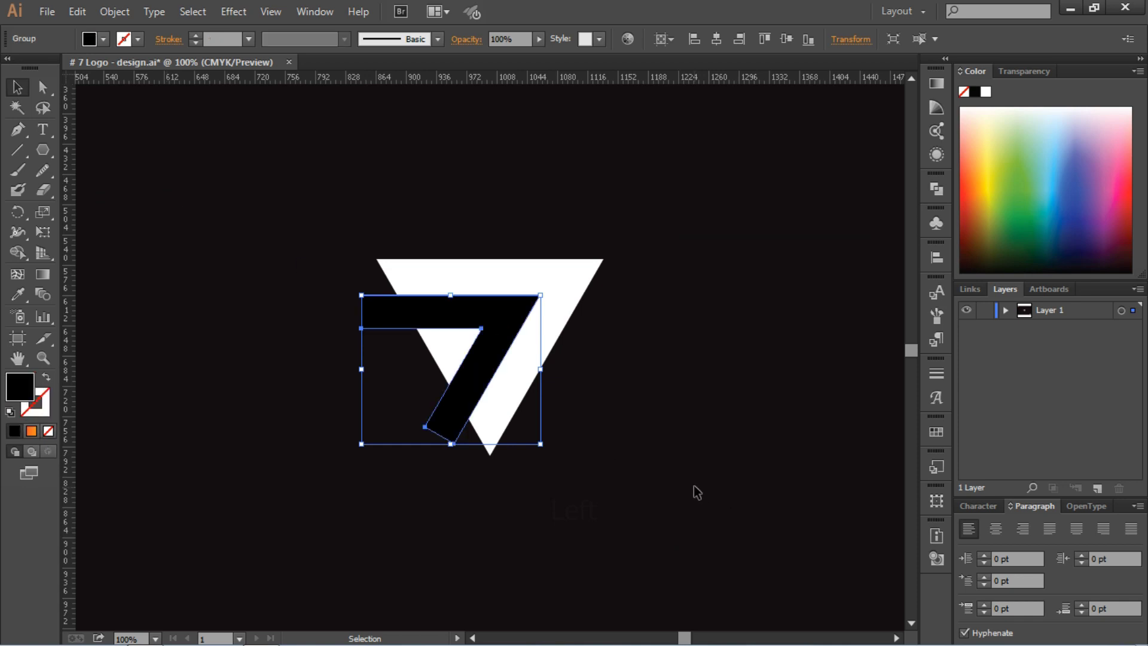
Slide the black shape's two left-end corners horizontally onto the triangle's slanted left edge, at about X 913 px and X 890 px
click(43, 87)
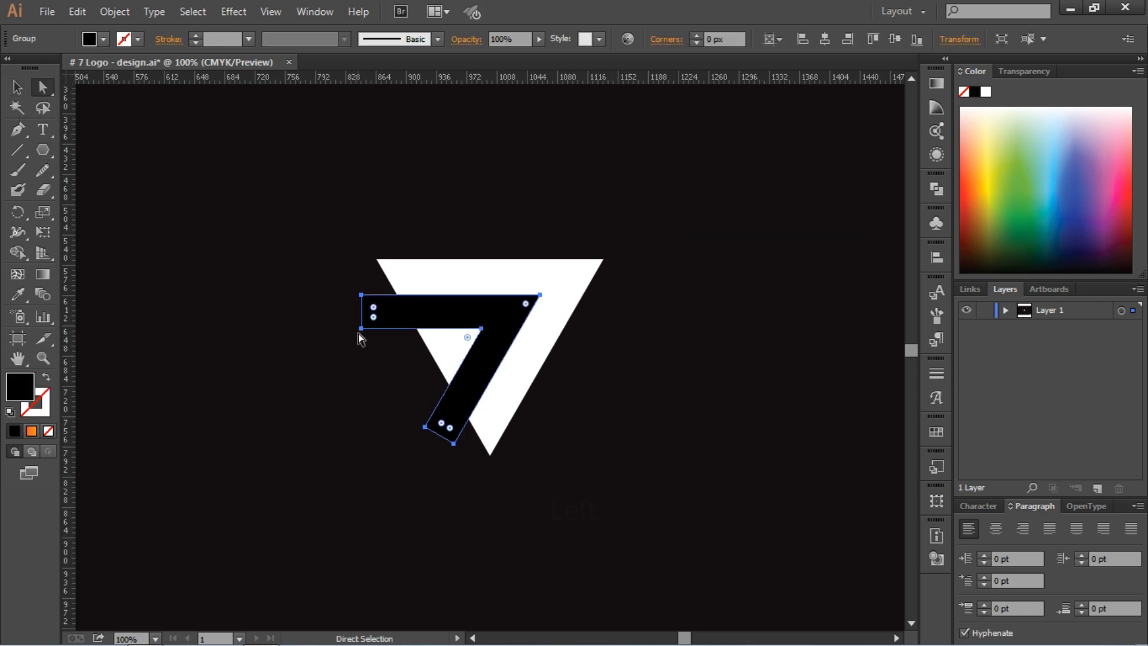
drag(361, 328, 416, 328)
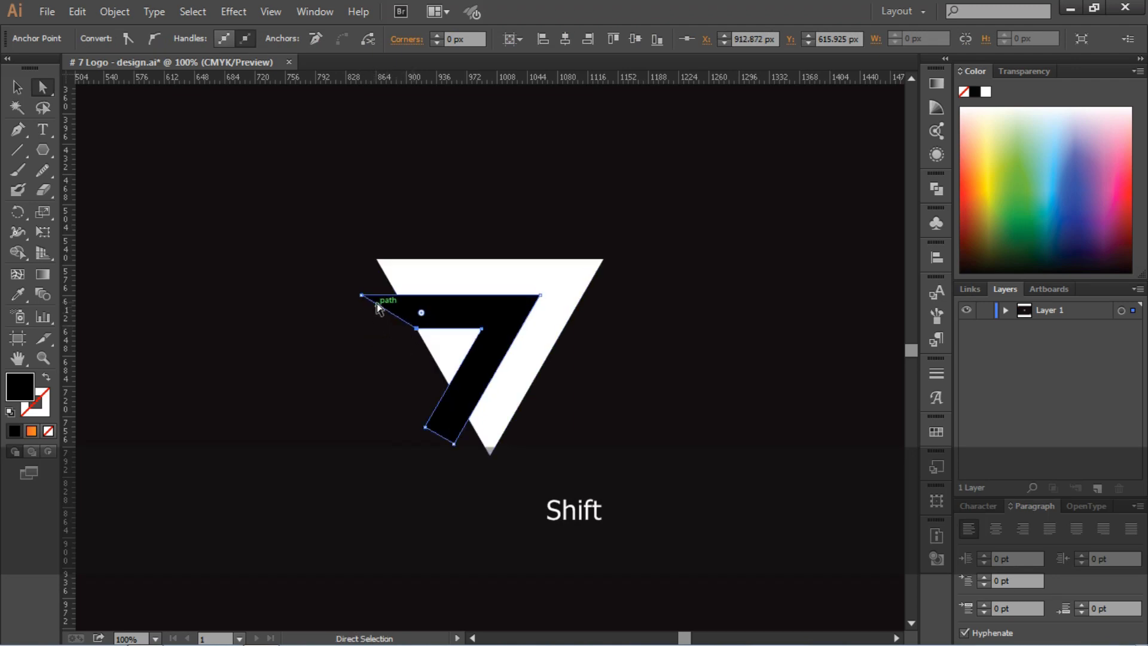
drag(362, 296, 385, 329)
Shift both left-end anchors of the black 7 horizontally inward, leaving a white band along the triangle's left edge
key(ctrl+equal)
key(ctrl+equal)
key(ctrl+equal)
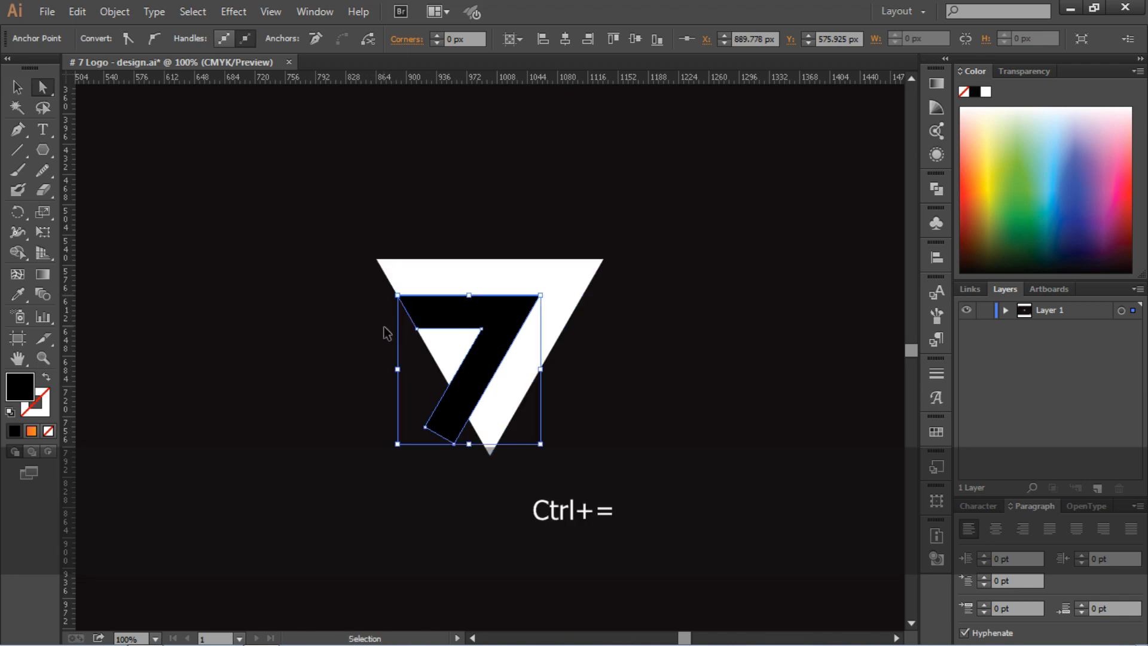
scroll(384, 333, left, 3)
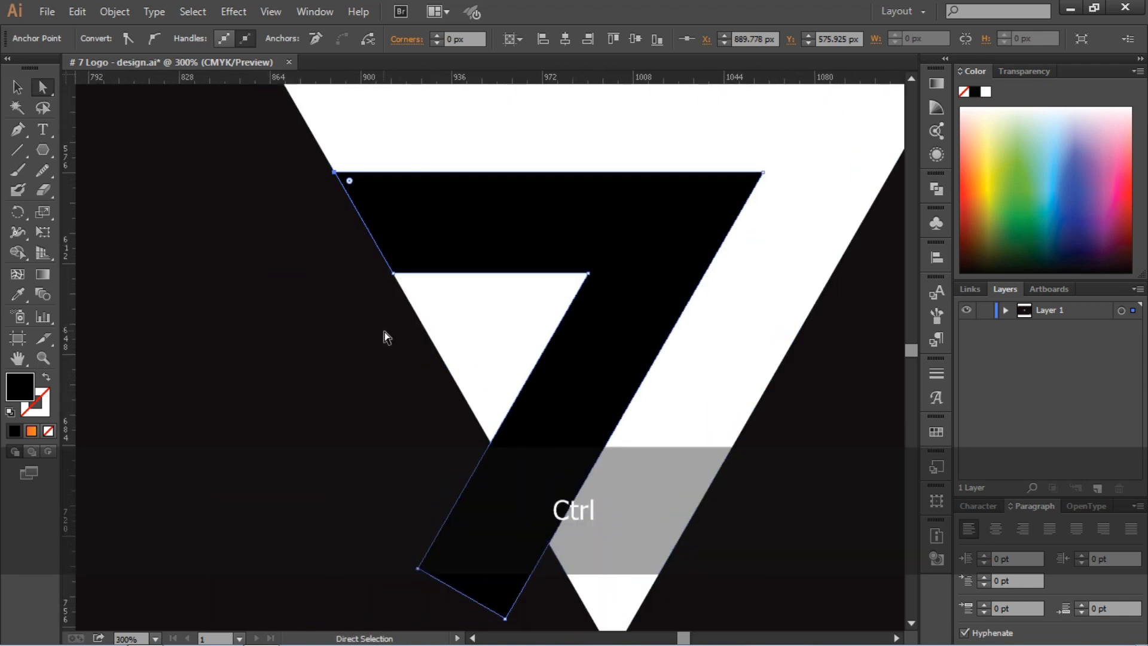
click(394, 273)
shift+click(335, 173)
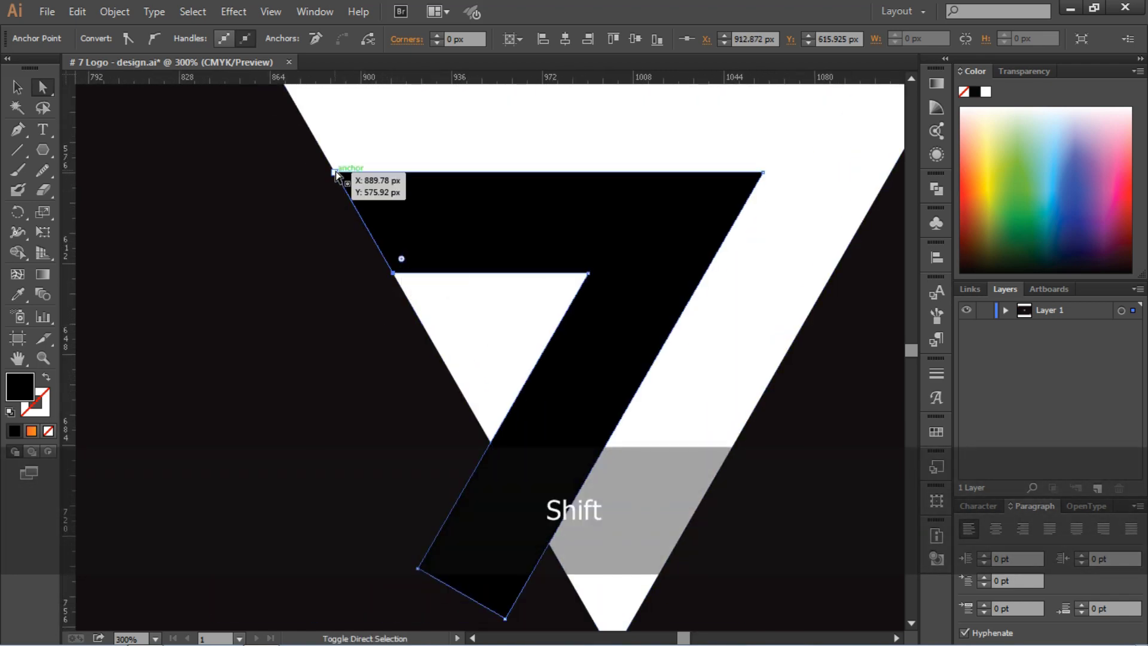
drag(335, 174, 452, 184)
Nudge the whole black 7 slightly right and up inside the triangle
scroll(459, 245, up, 2)
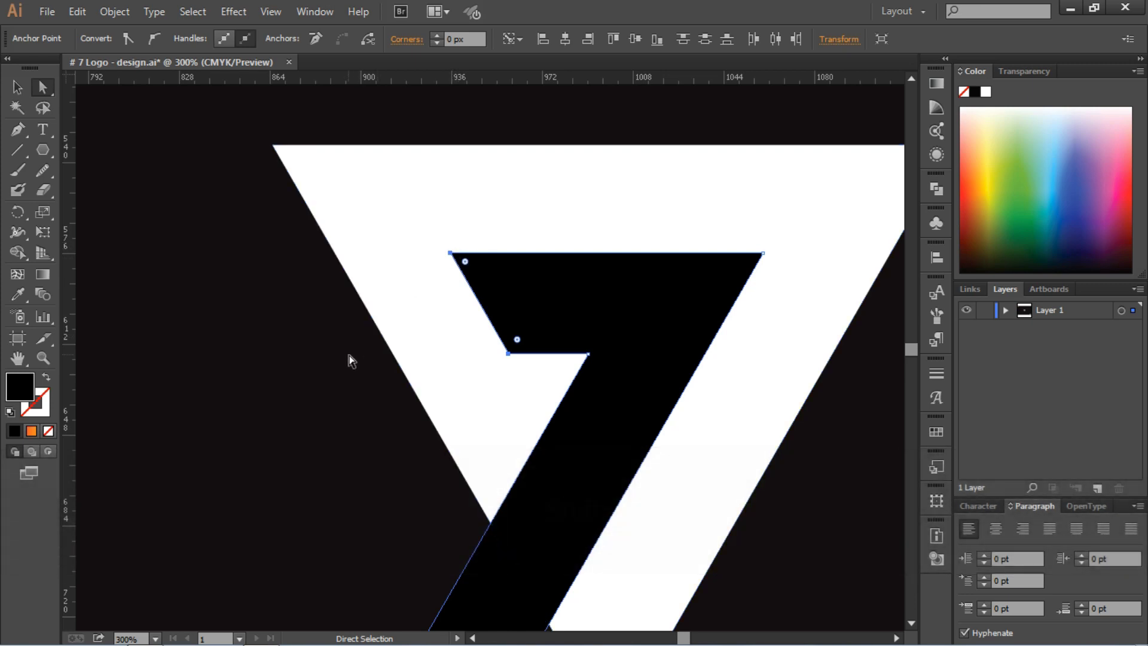
click(557, 306)
key(Right)
key(Right)
key(Right)
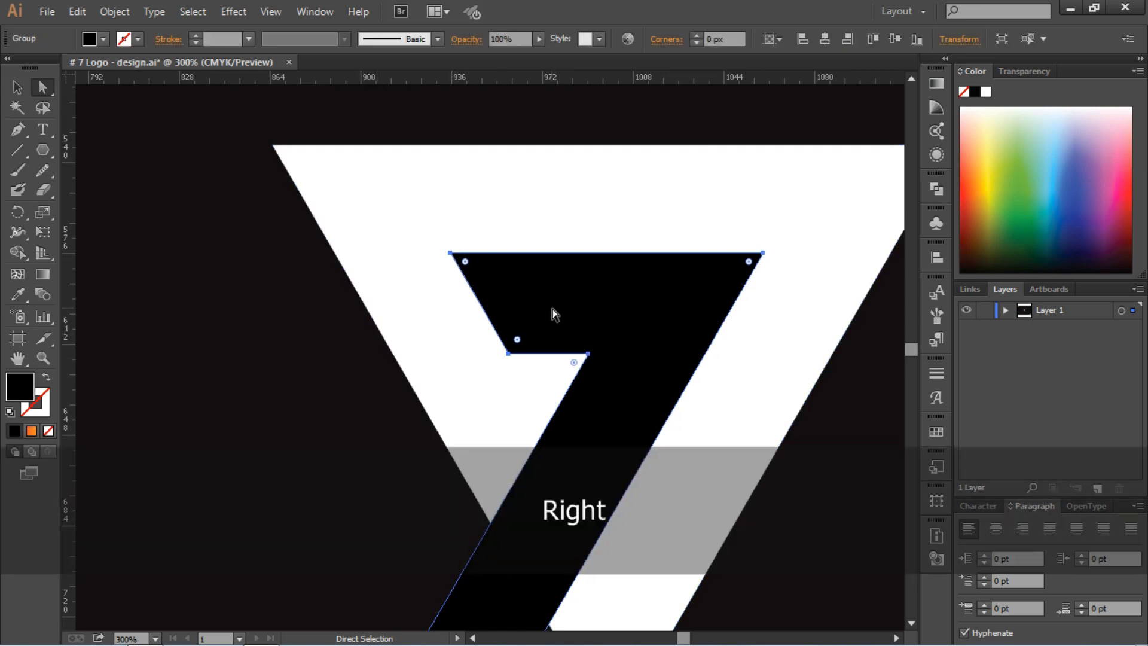
key(Up)
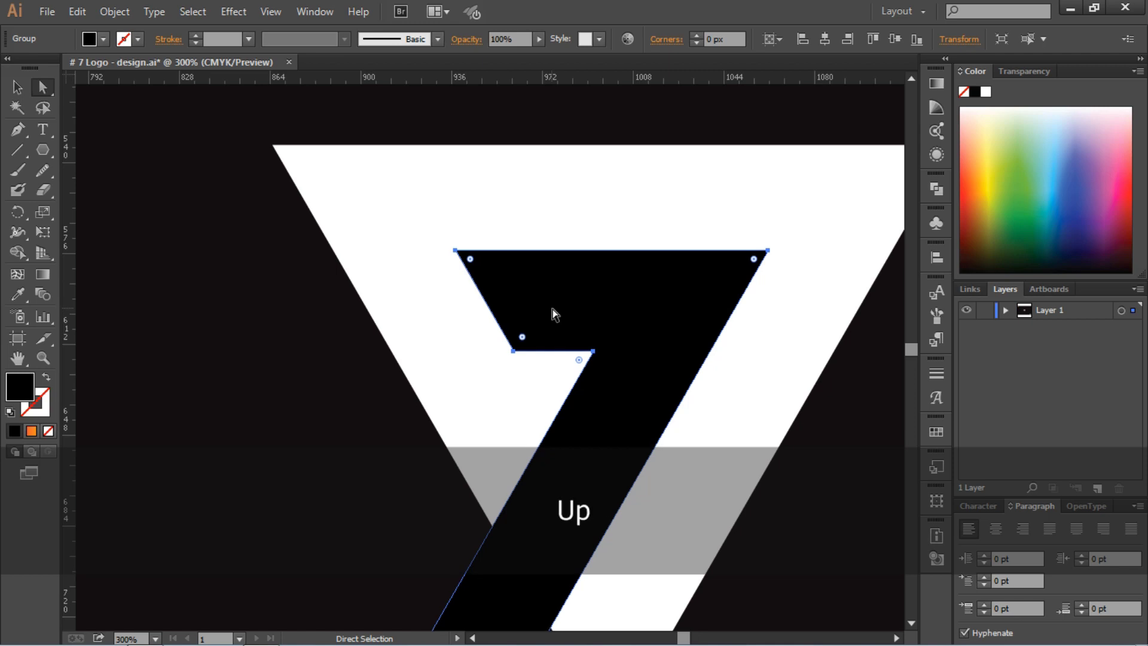
Lengthen the black 7's upper arm by moving its two left-end anchors slightly left, and deselect the shape
click(517, 353)
drag(458, 252, 440, 258)
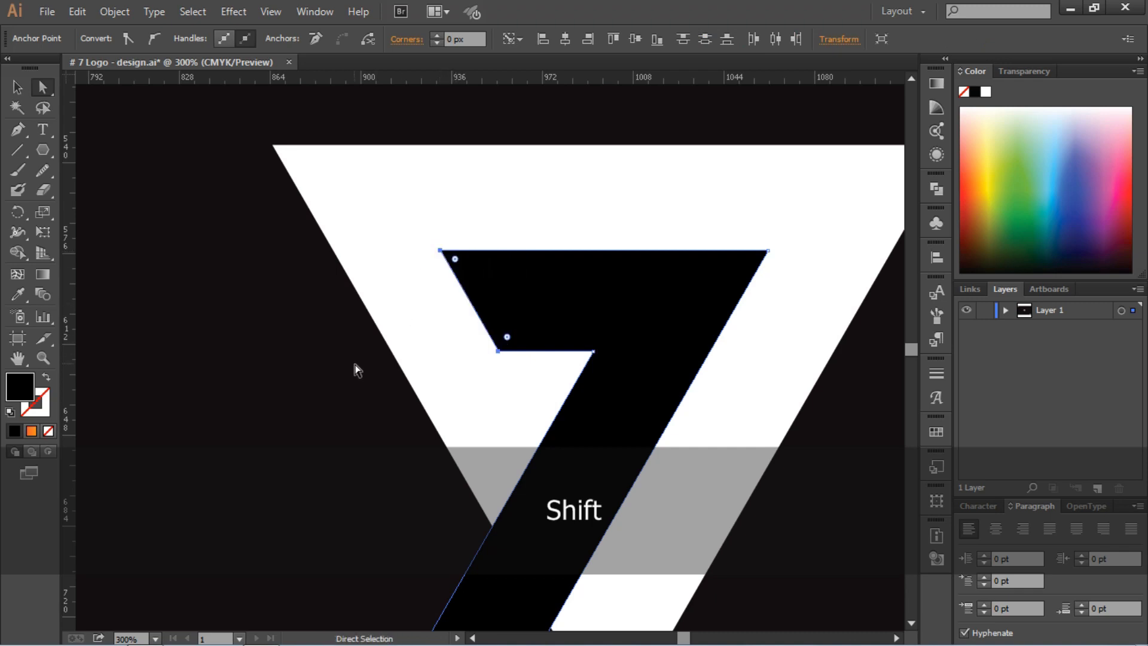
click(353, 366)
Nudge the whole black 7 a little further right and up to even out the white bands, and deselect it
key(ctrl+minus)
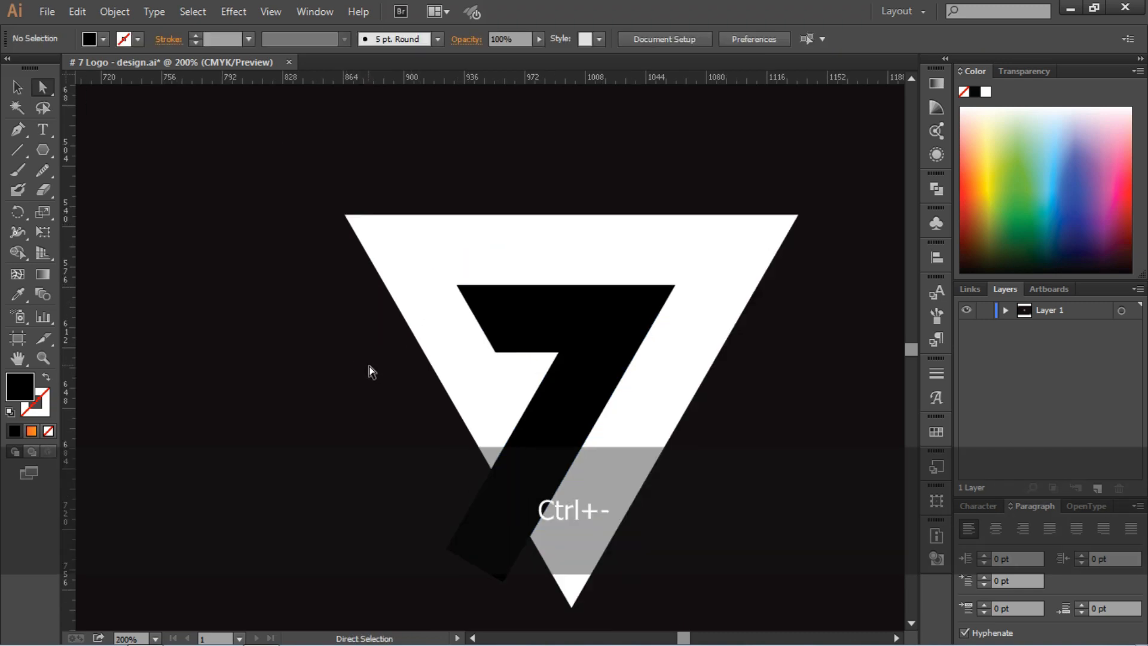
click(563, 317)
key(Right)
key(Right)
key(Right)
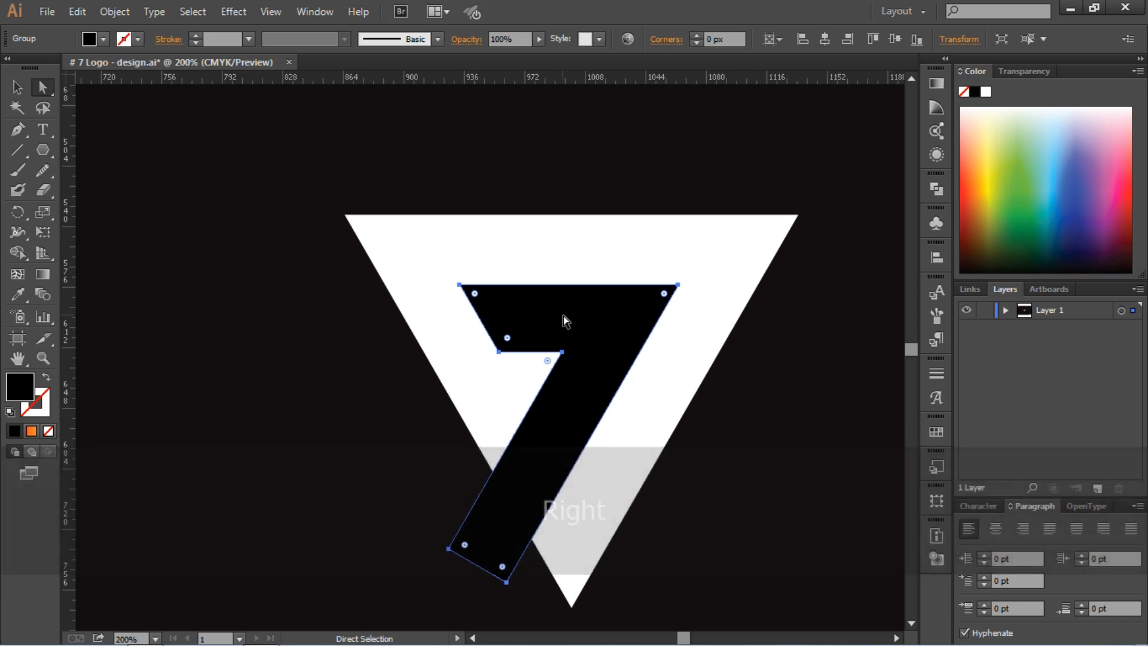
key(Up)
key(Up)
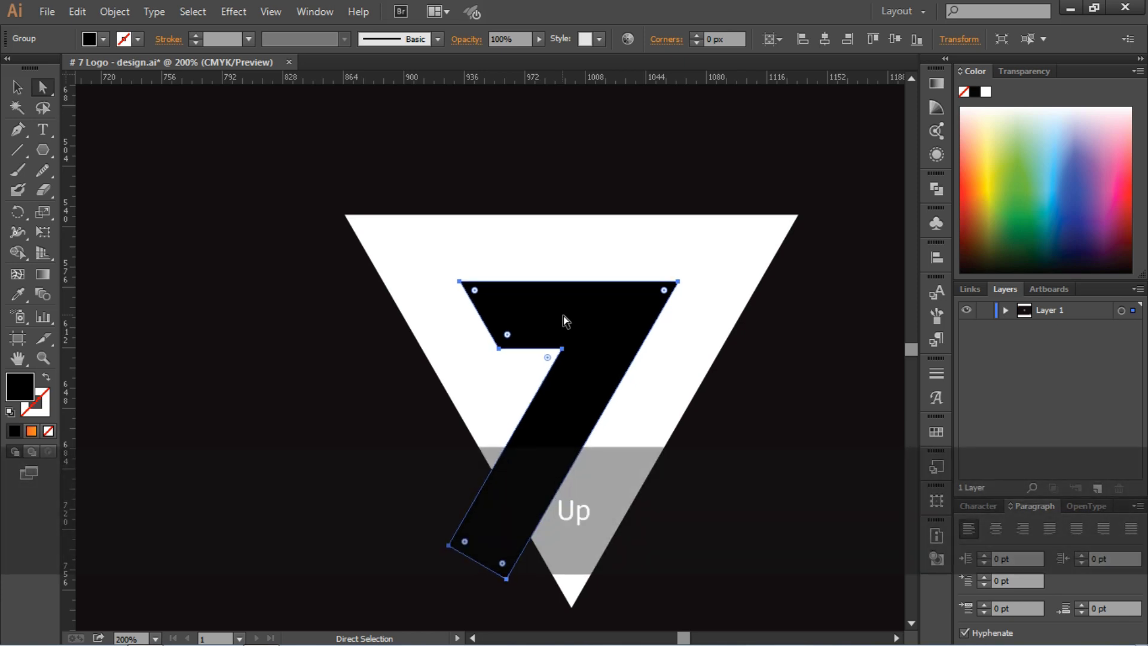
click(410, 455)
Subtract the black 7 from the white triangle with the Minus Front shape mode and deselect the result
key(ctrl+minus)
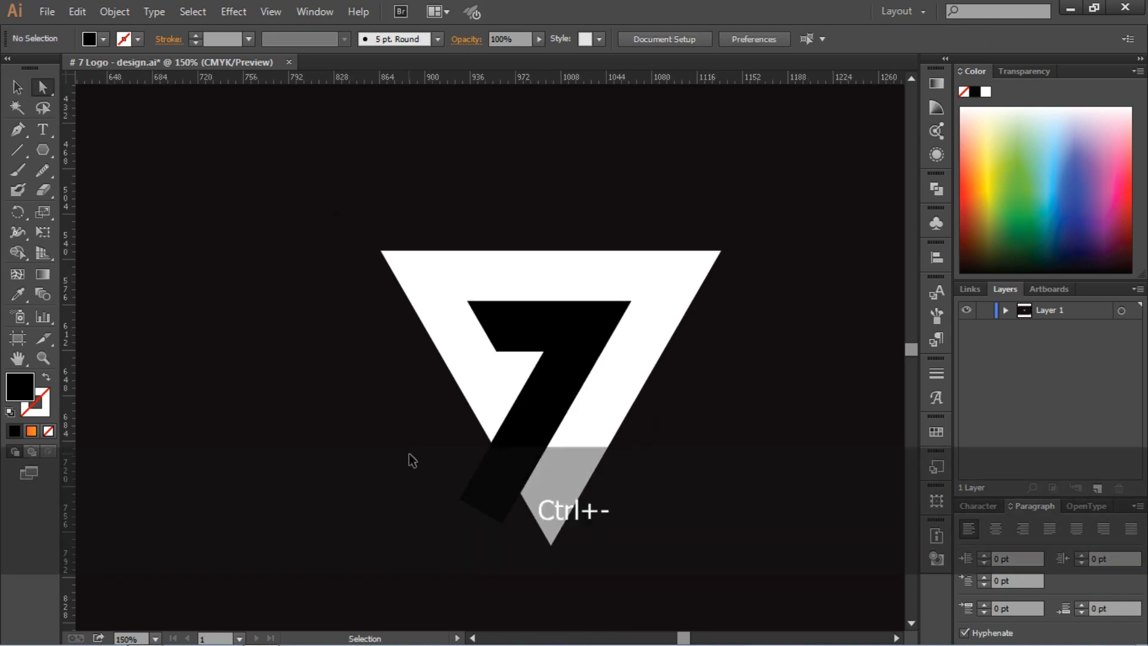
key(ctrl+minus)
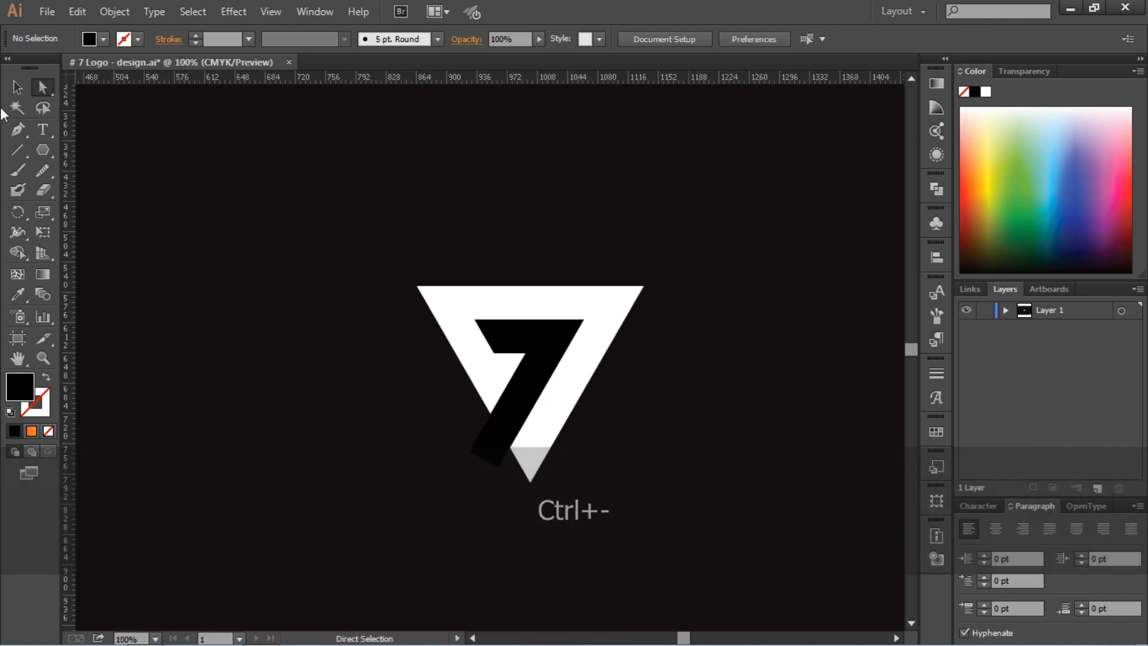
click(17, 86)
click(524, 327)
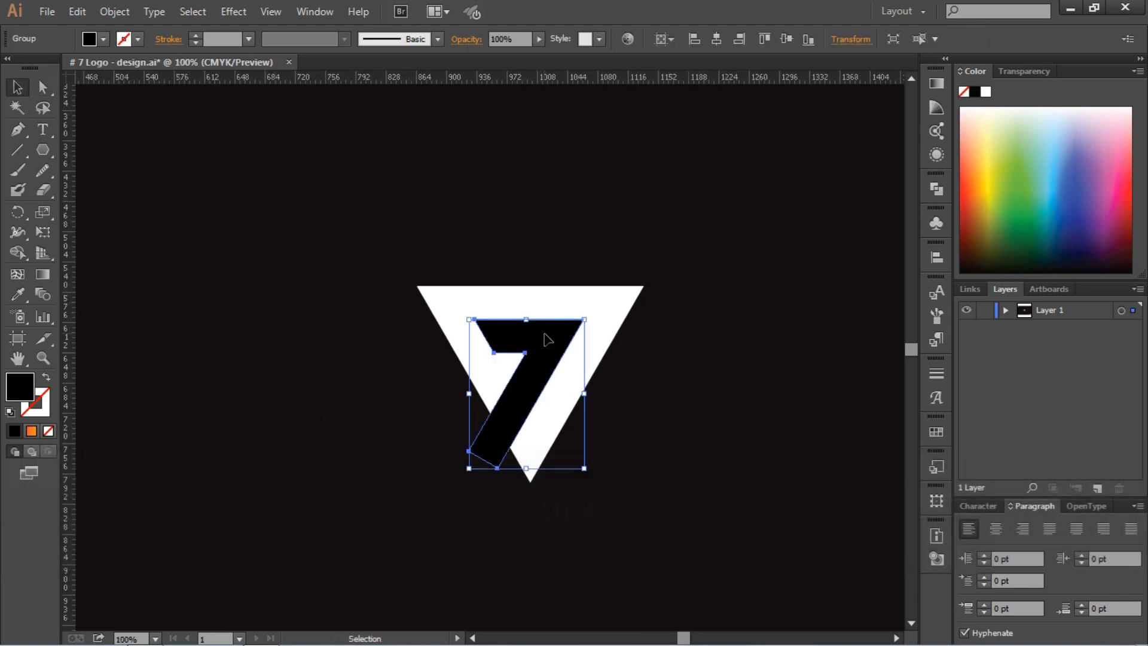
shift+click(603, 306)
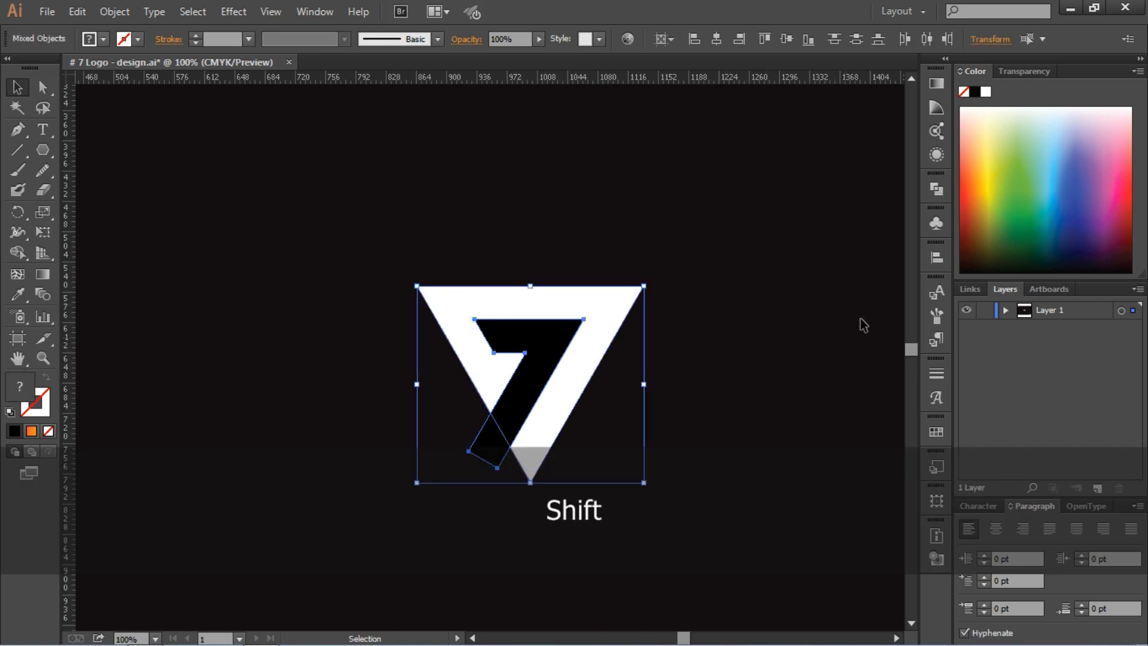
click(937, 189)
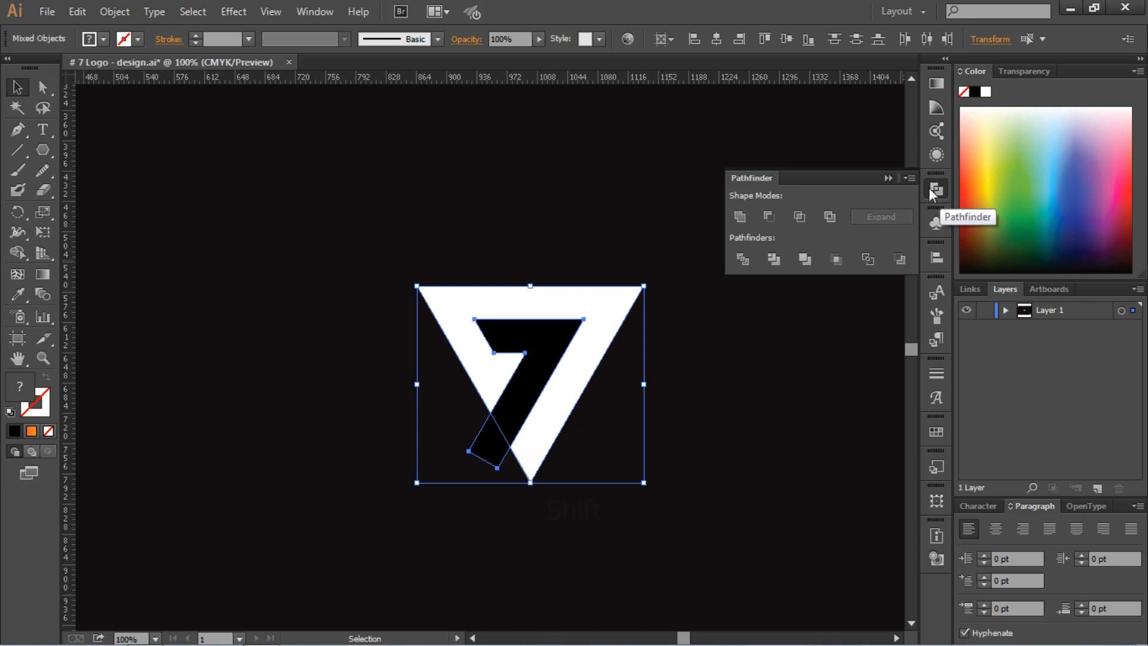
key(ctrl+z)
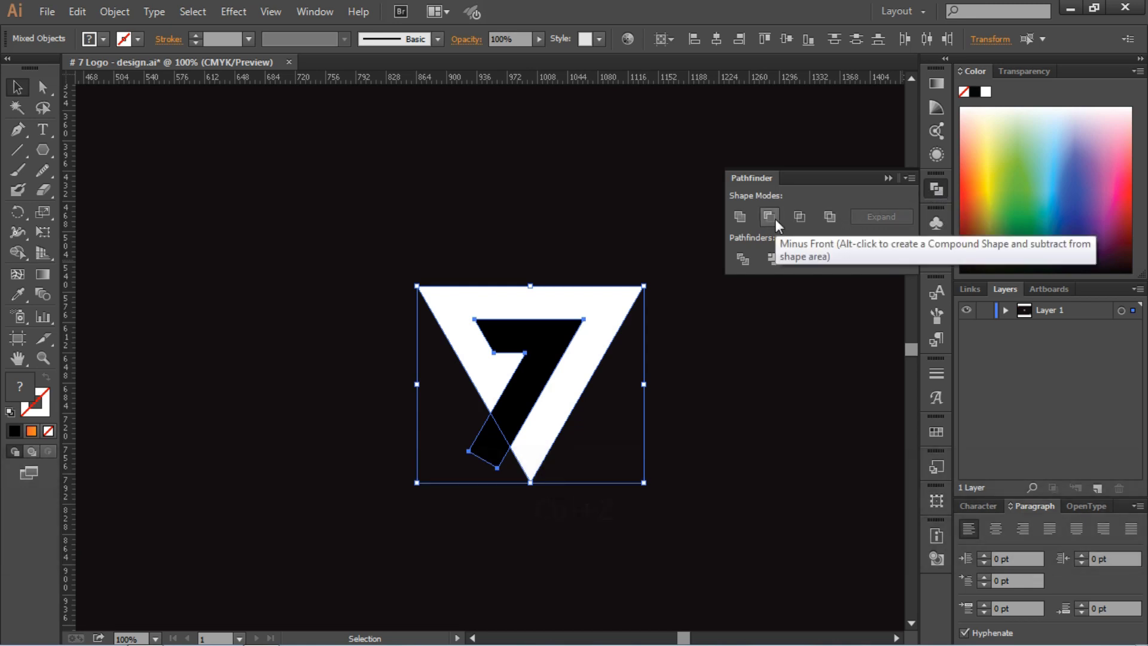
click(771, 216)
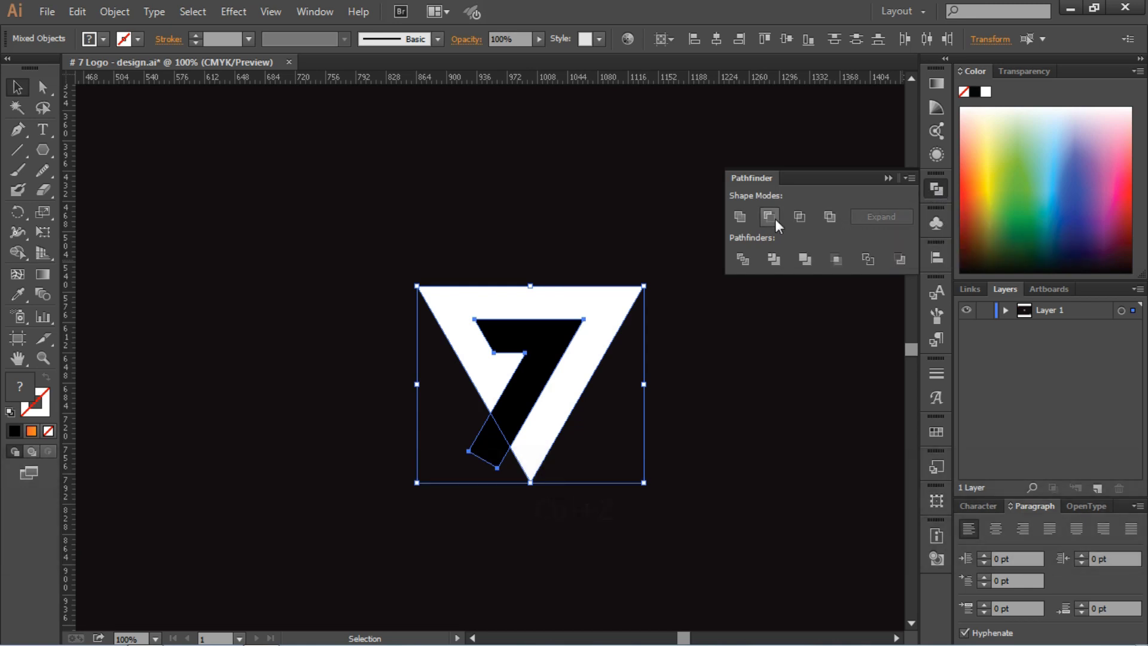
click(887, 177)
click(750, 300)
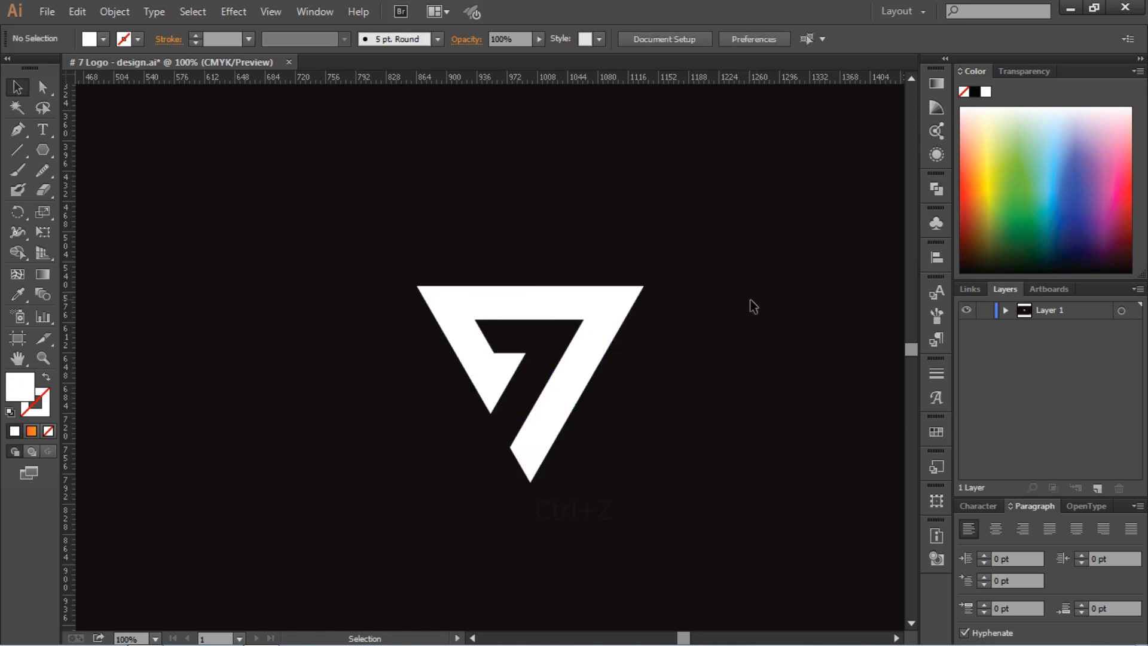
Copy the "seven" text from the artboard's lower-right corner and place the duplicate centred below the logo mark
key(ctrl+0)
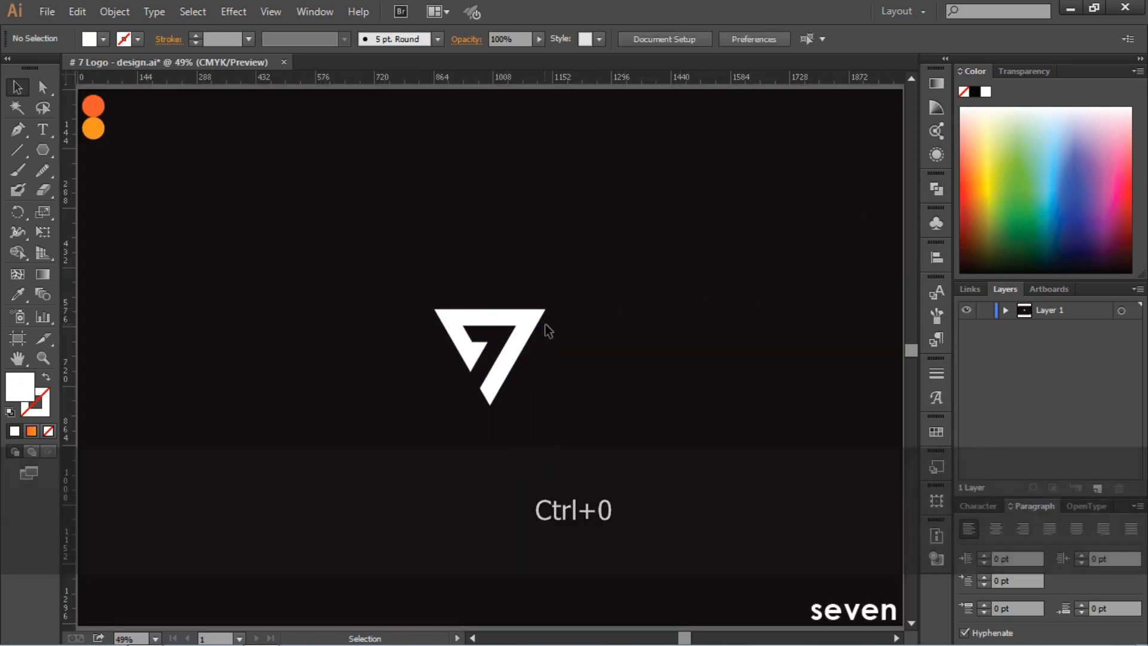
click(527, 336)
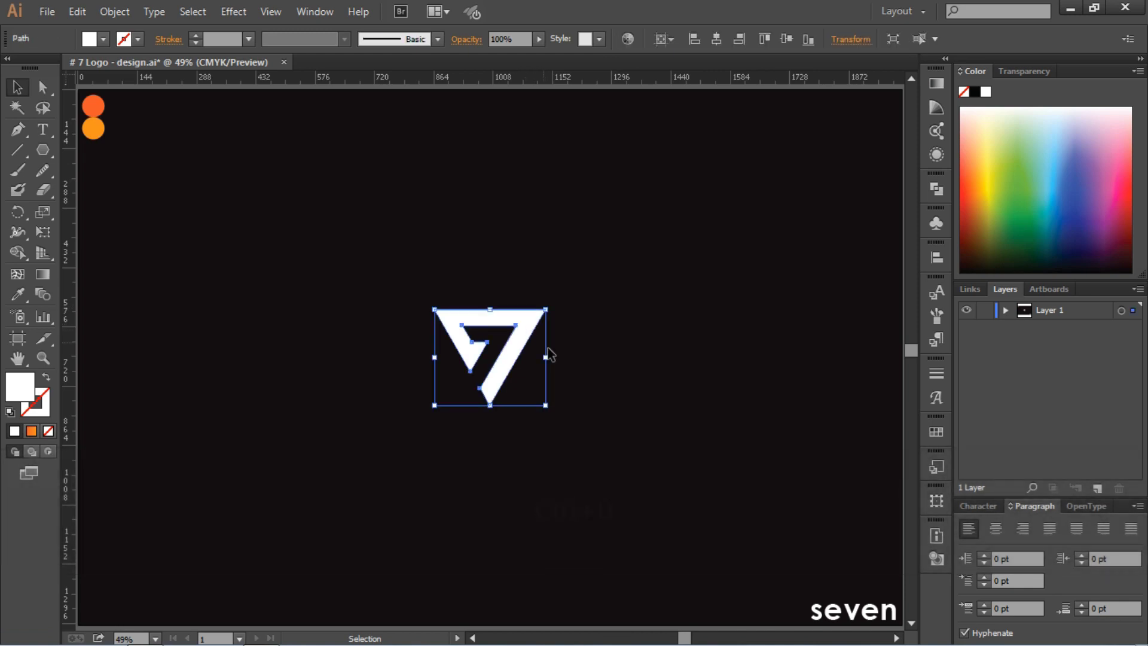
click(615, 404)
click(872, 613)
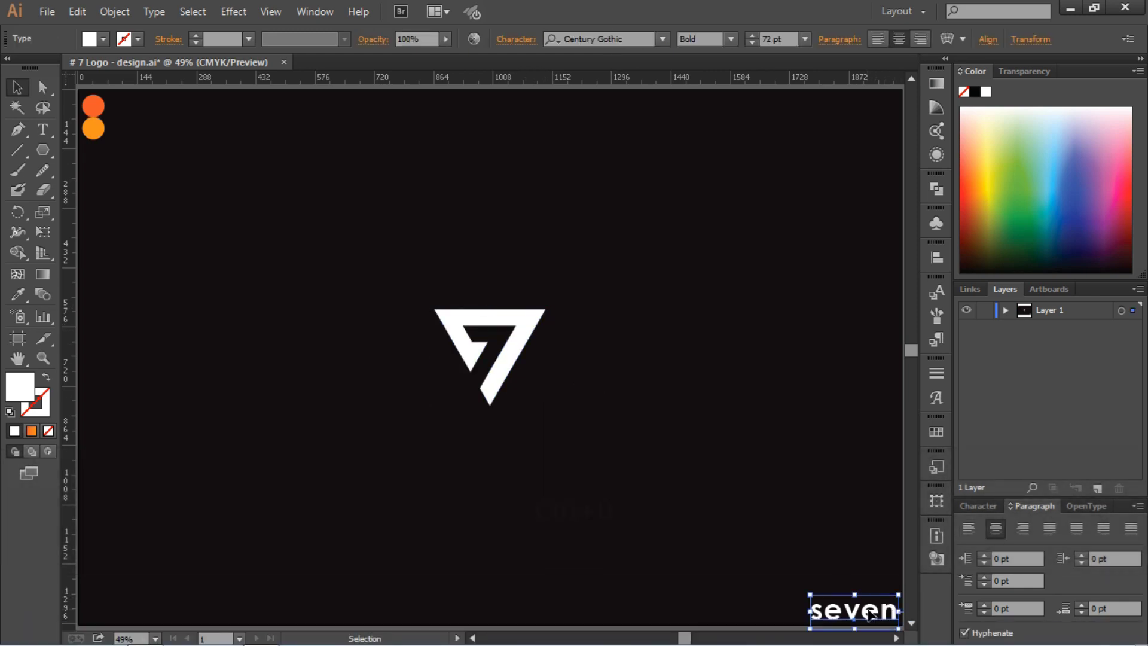
key(ctrl+c)
key(ctrl+v)
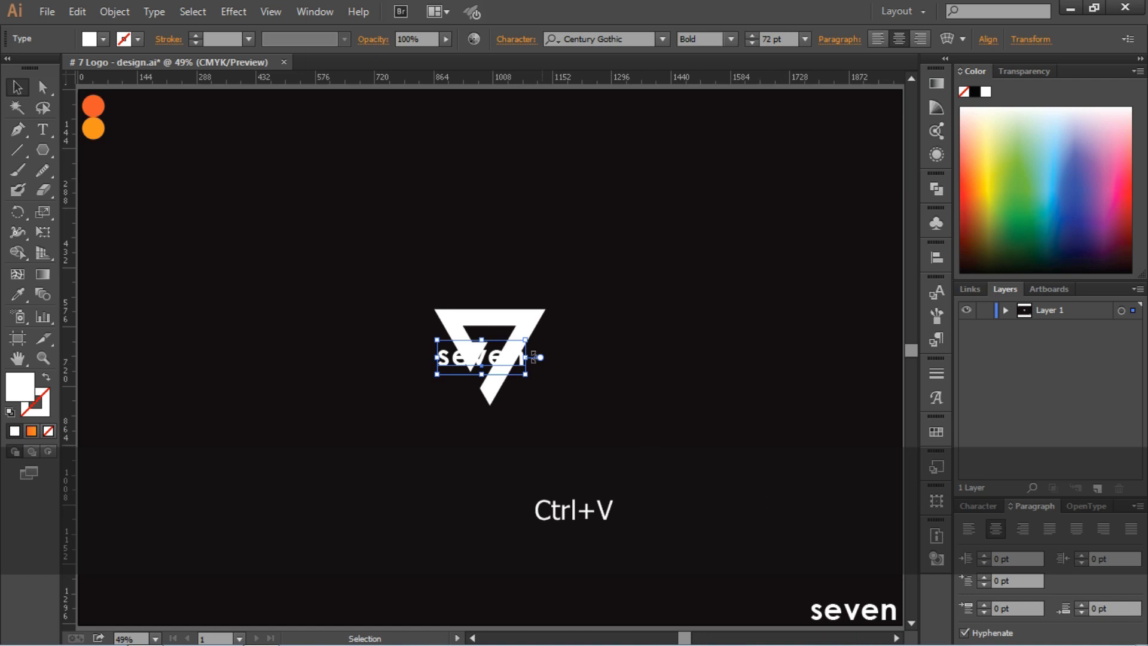
drag(522, 359, 532, 446)
Replace the letter "v" in the duplicated "seven" text with spaces, leaving a gap between "se" and "en"
key(t)
click(502, 435)
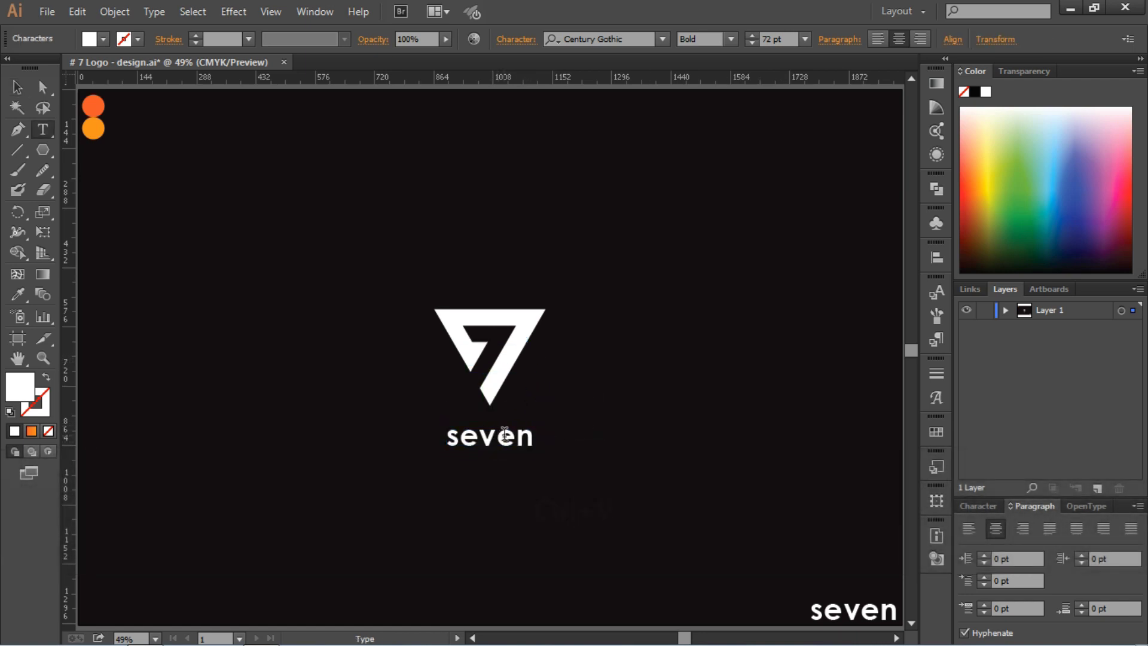
key(BackSpace)
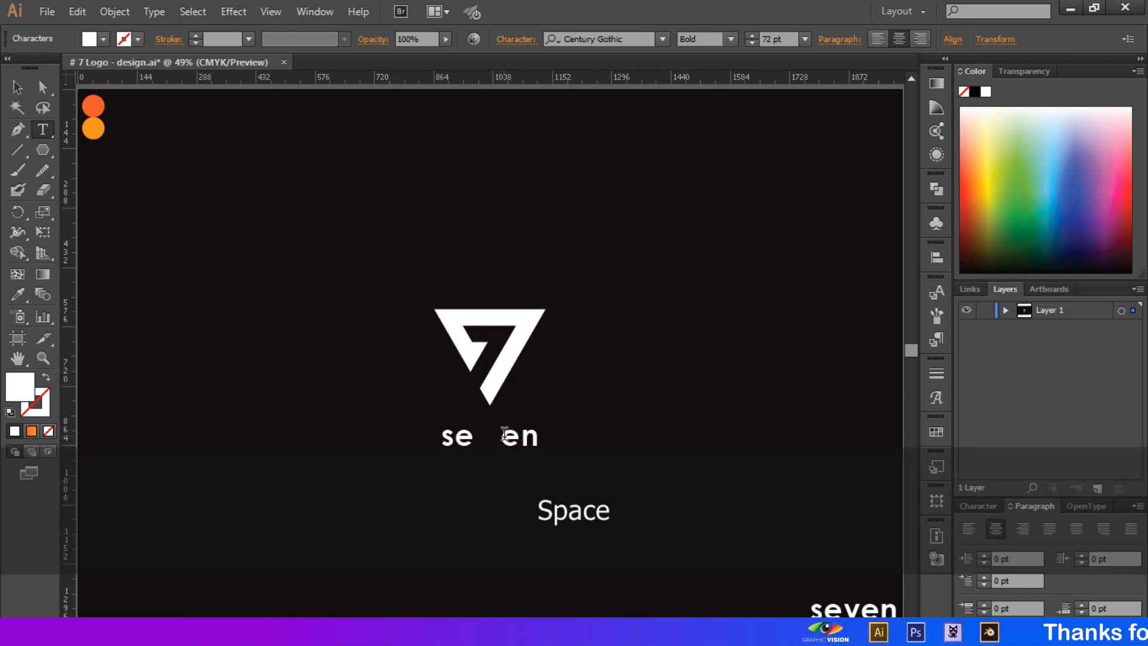
key(Escape)
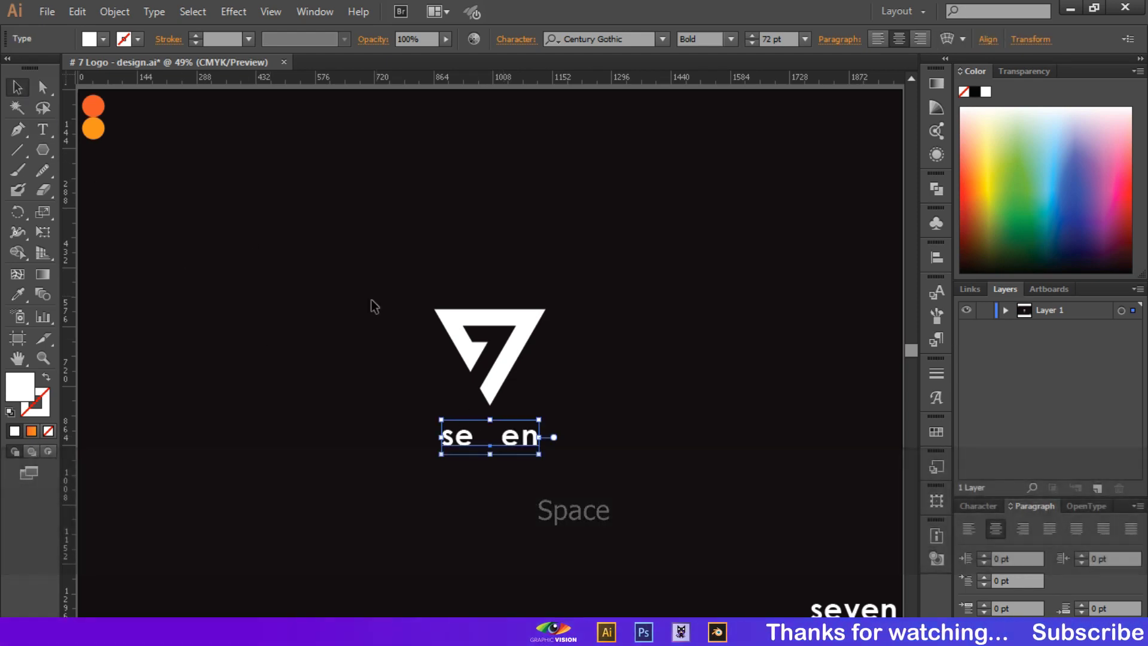
Scale the logo mark down proportionally from its centre to a little over half its size and deselect it
click(504, 359)
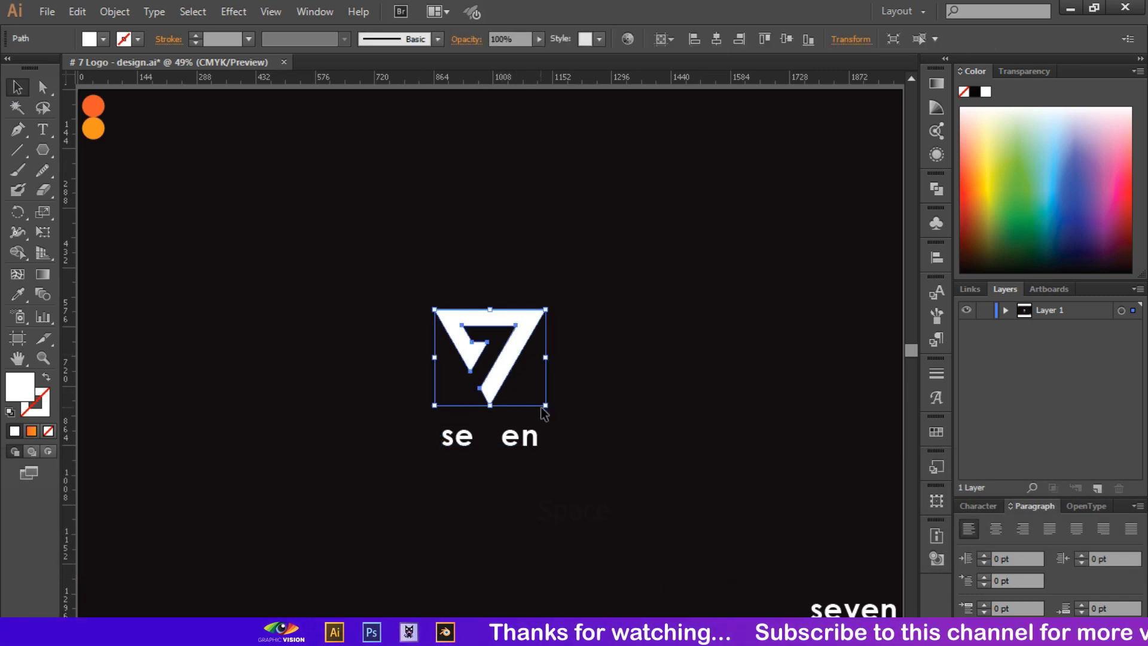
drag(544, 405, 523, 385)
click(554, 397)
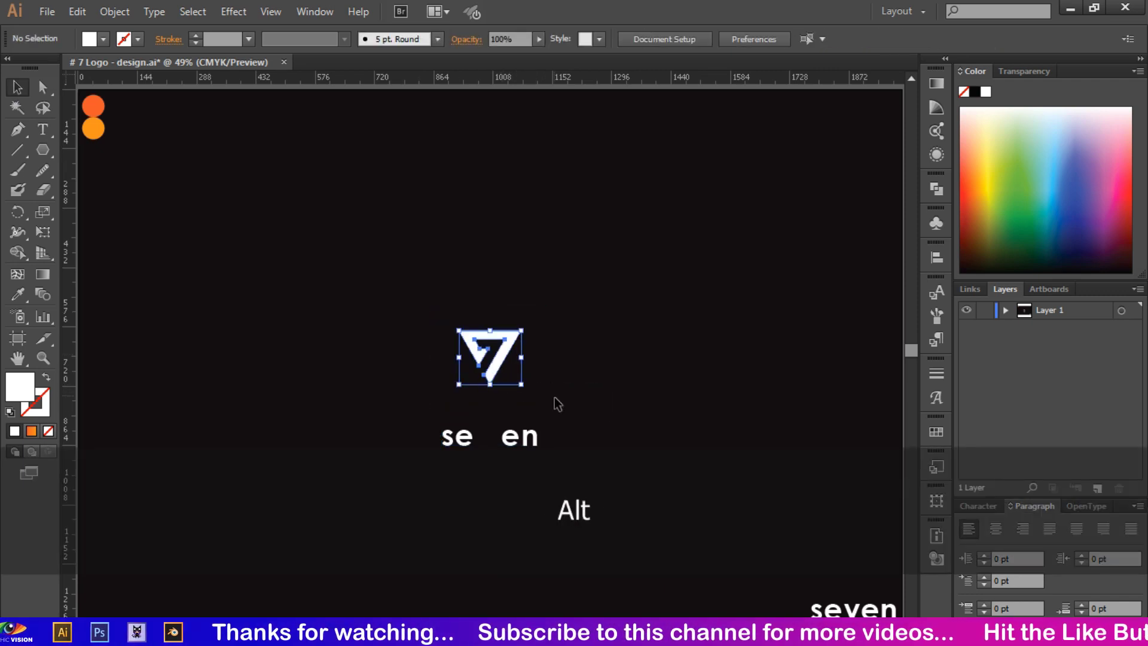
Increase the font size of the "se en" text below the mark to 91 pt
click(536, 438)
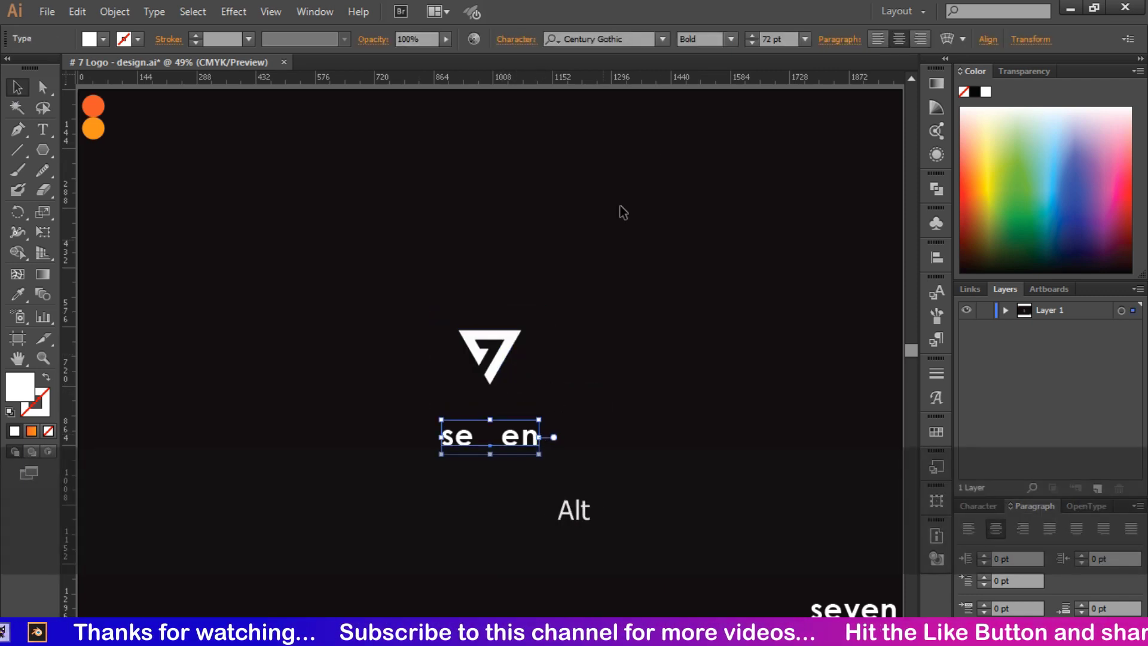
double_click(774, 40)
text(80)
key(Return)
text(98)
key(Return)
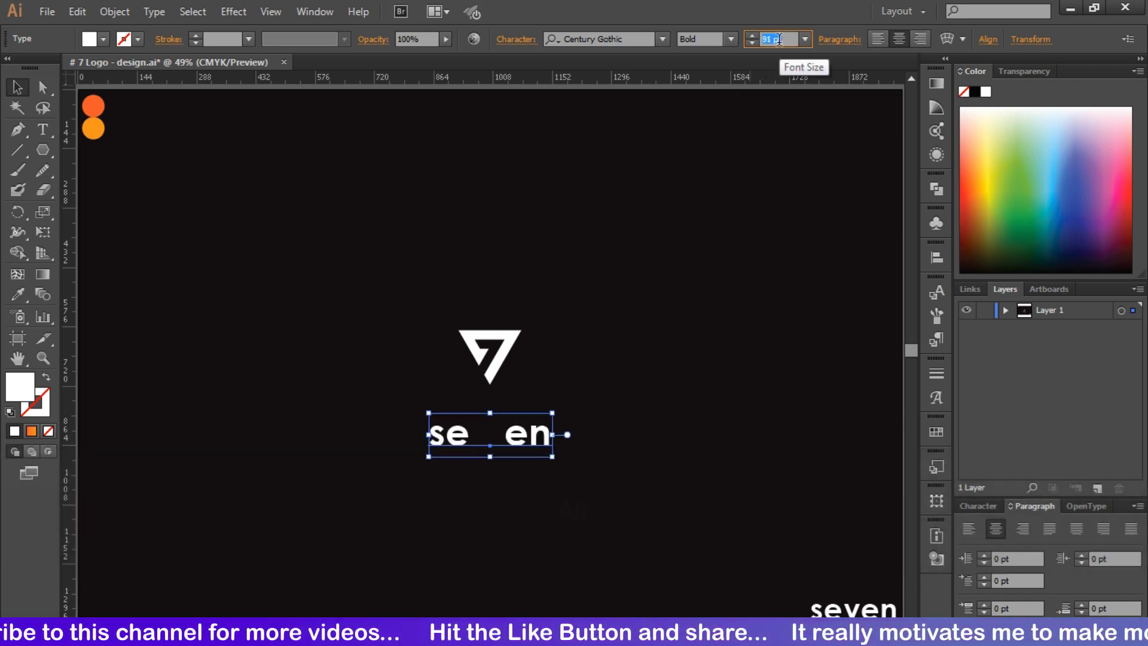
Increase the font size of the "se en" text below the mark to 110 pt
key(Up)
key(Up)
key(Up)
key(Up)
key(Up)
key(Up)
key(Up)
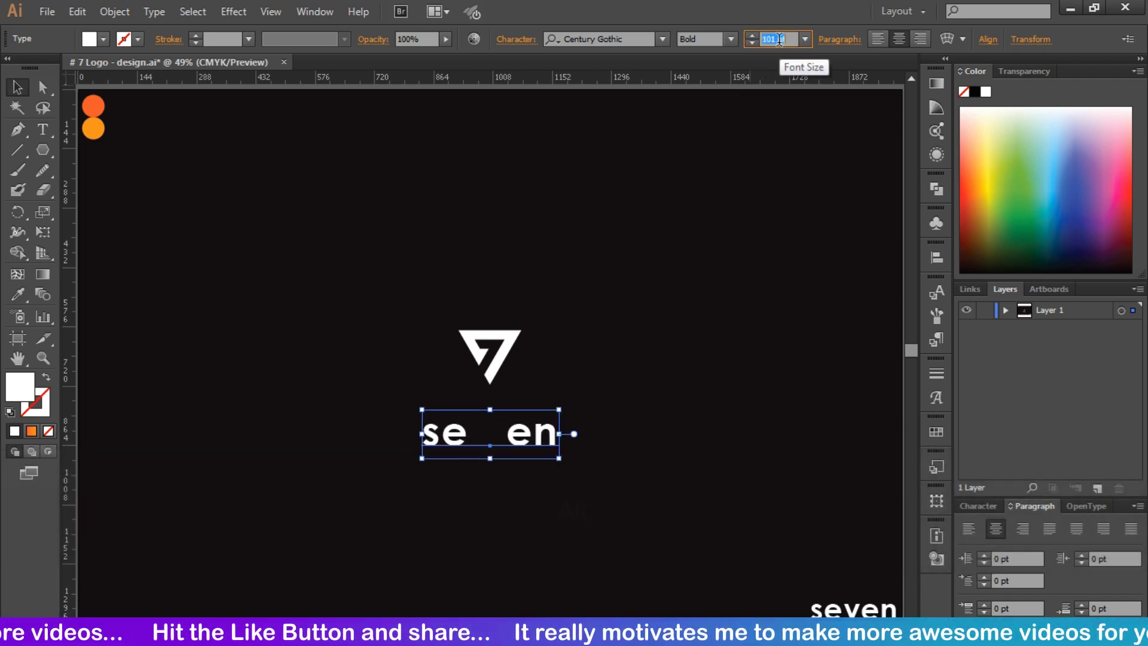
key(Up)
key(Up)
key(Up)
key(Up)
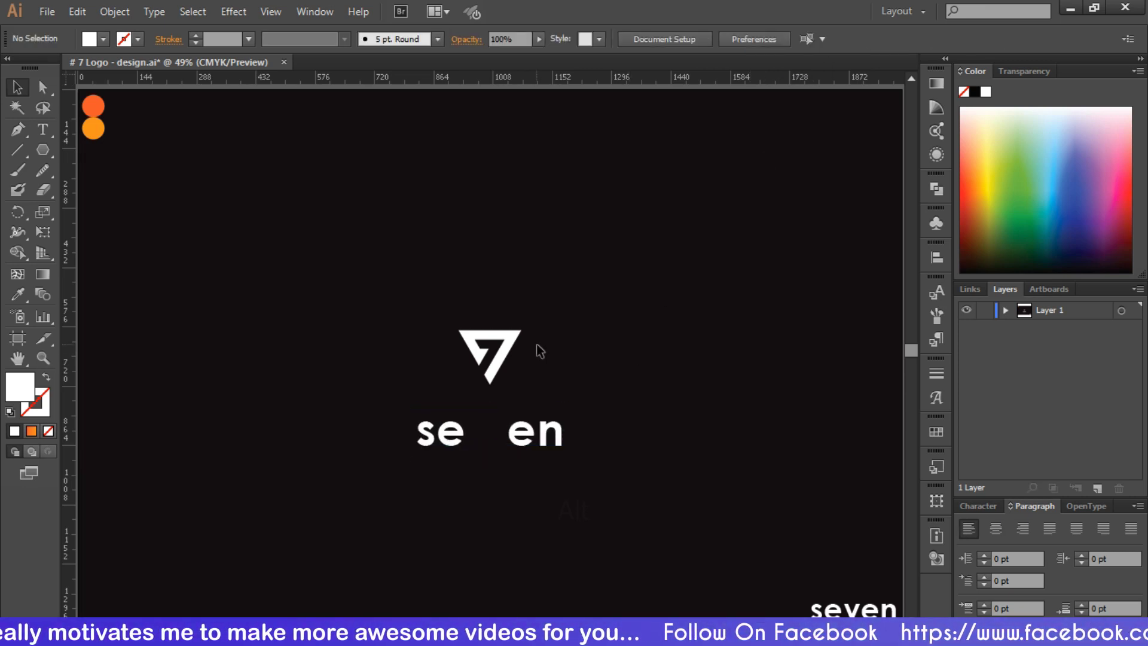
Move the logo mark down into the gap between "se" and "en" so it stands in for the letter v
drag(509, 353, 512, 430)
drag(563, 353, 471, 463)
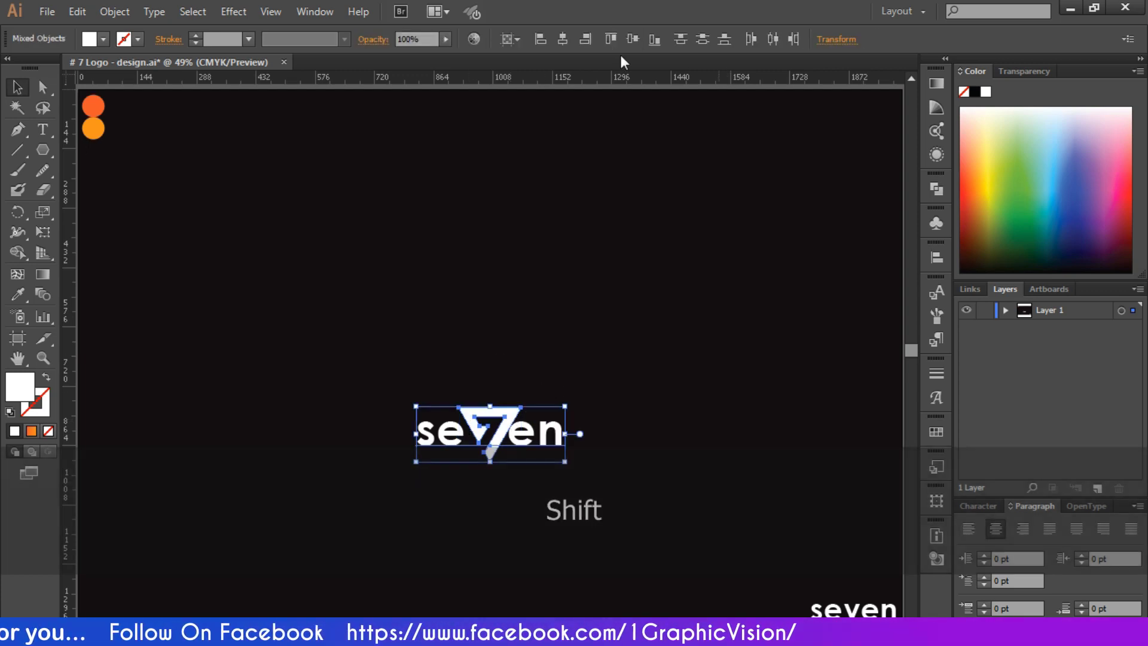
click(583, 254)
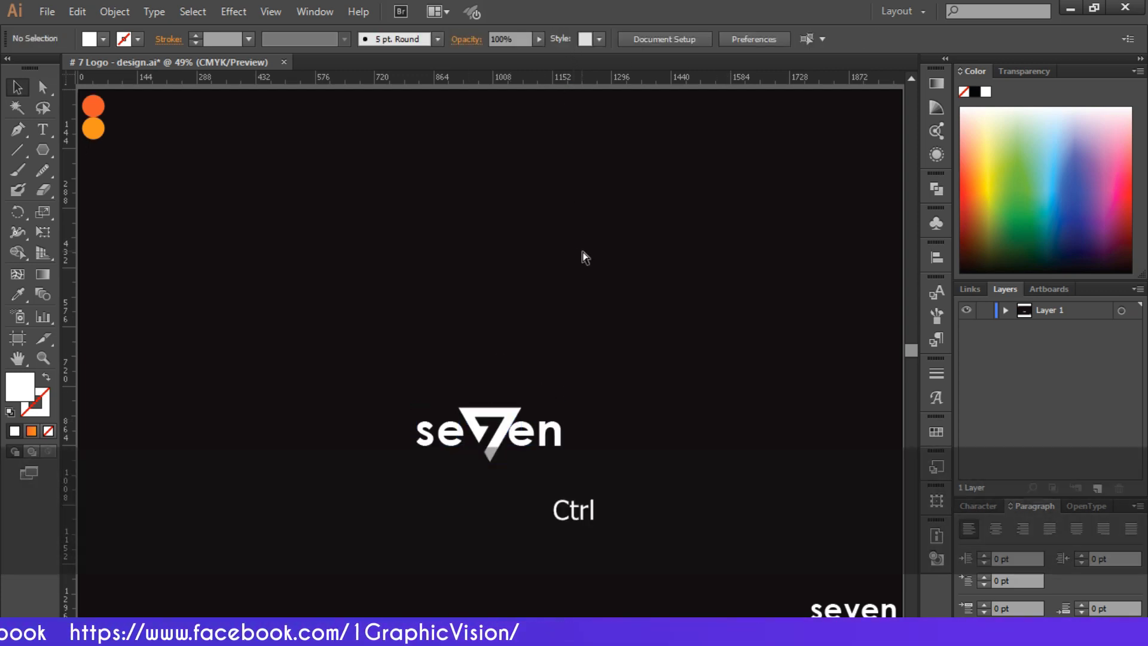
Send the "se en" text behind the logo mark and shift the mark slightly left to even out its spacing between the letters
key(ctrl+equal)
key(ctrl+equal)
key(ctrl+equal)
key(ctrl+equal)
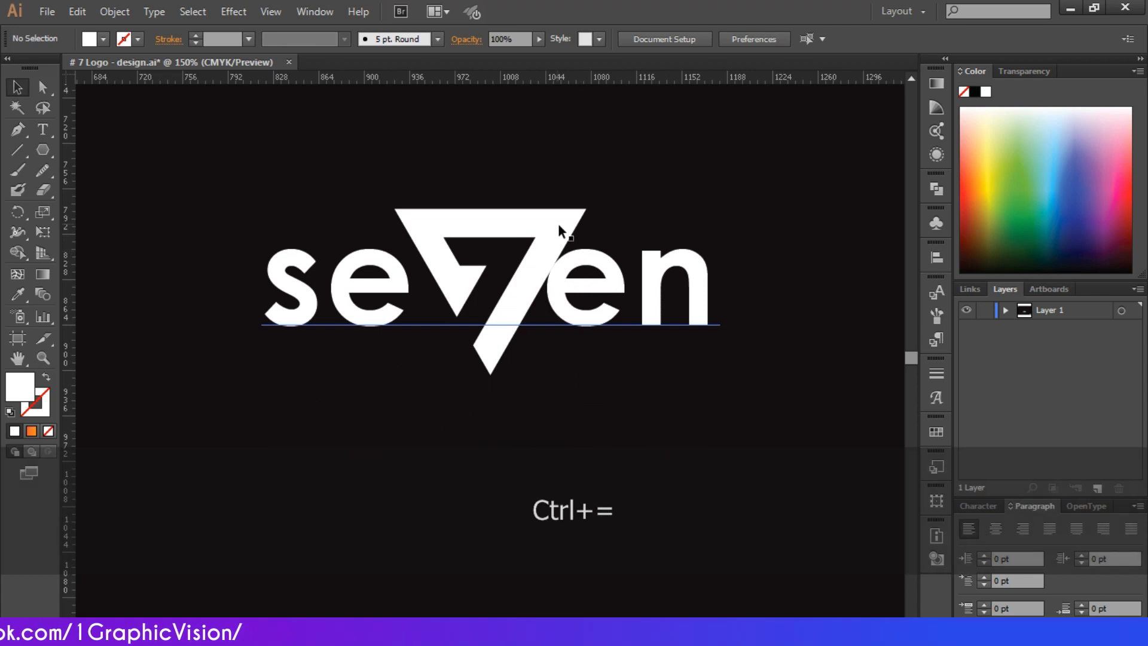
click(562, 231)
key(ctrl+bracketleft)
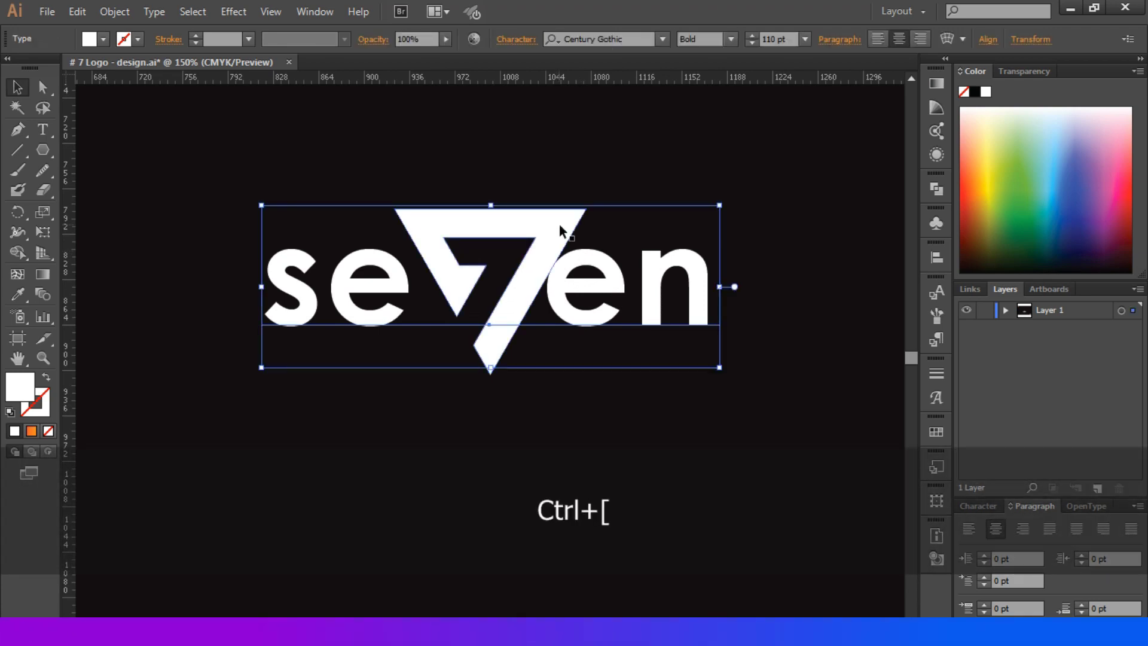
drag(562, 231, 546, 232)
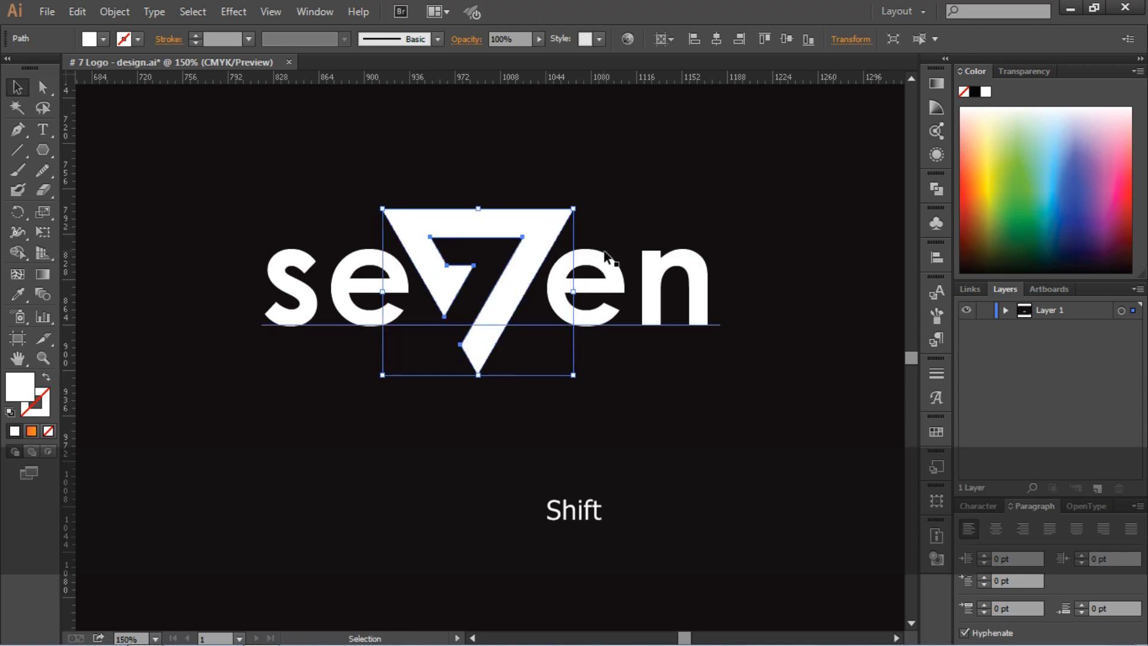
key(Right)
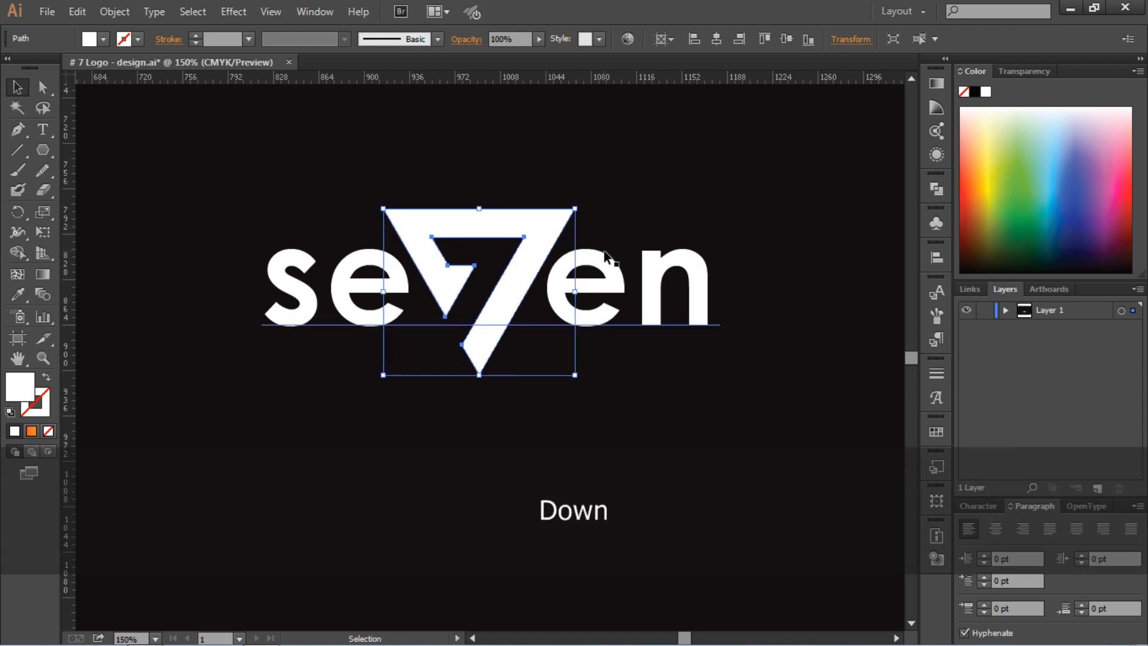
Centre the wordmark vertically on the artboard and scale the logo mark down proportionally from its centre to fit between the two letters "e"
click(636, 223)
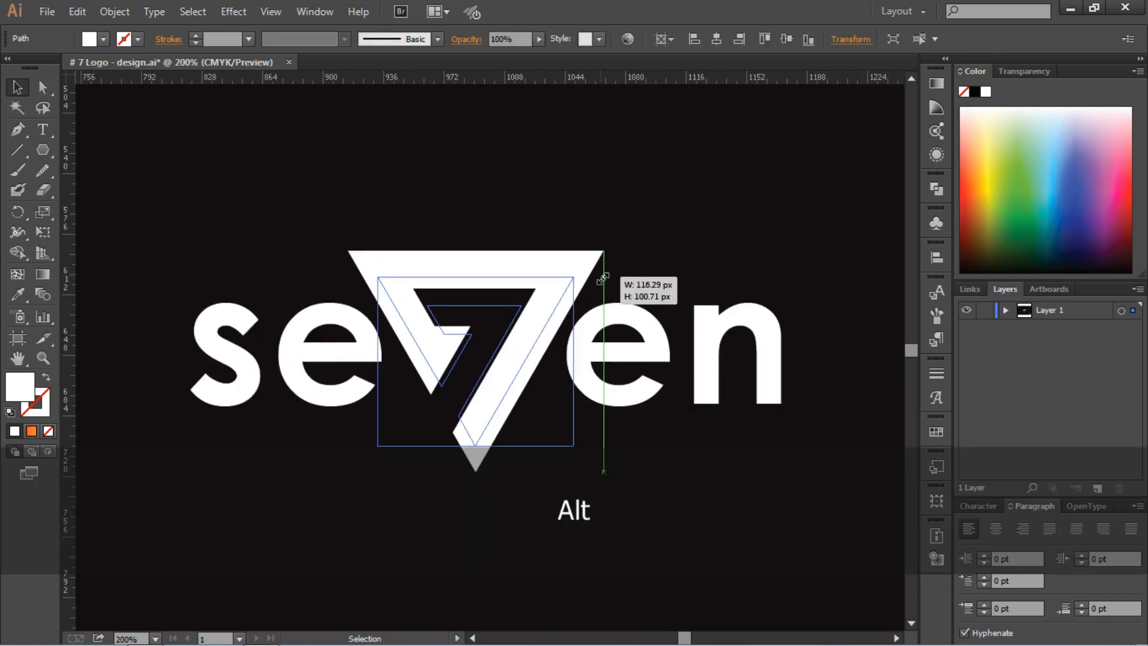
drag(602, 289, 561, 287)
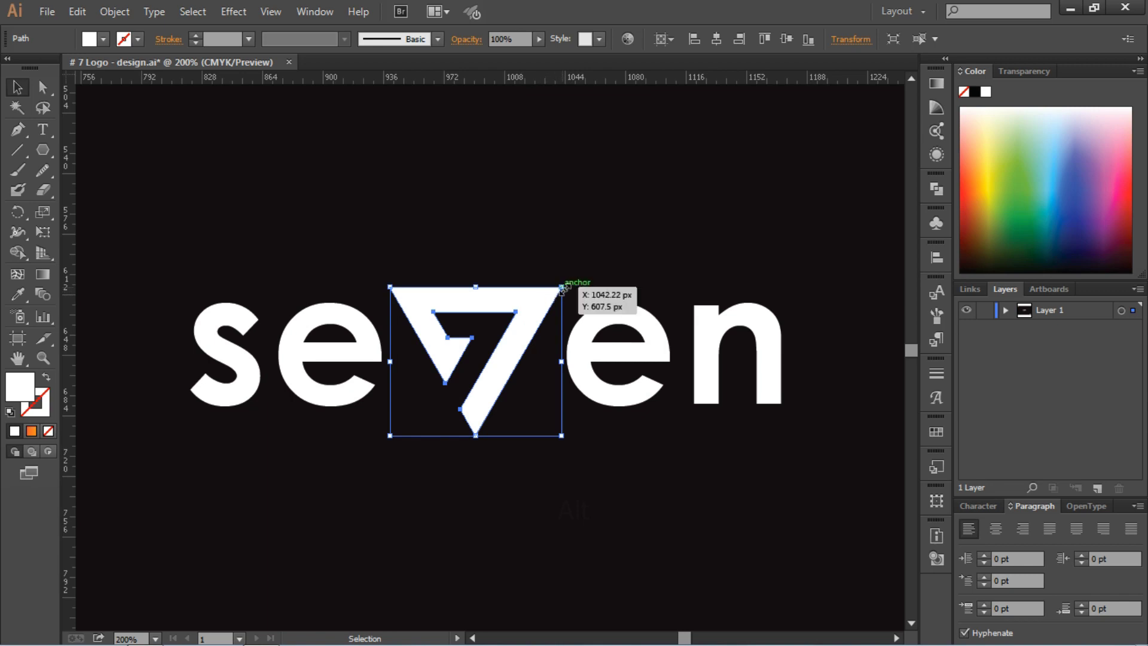
drag(561, 287, 569, 275)
click(543, 210)
Group the logo mark with the "se en" text and deselect the finished wordmark
key(ctrl+minus)
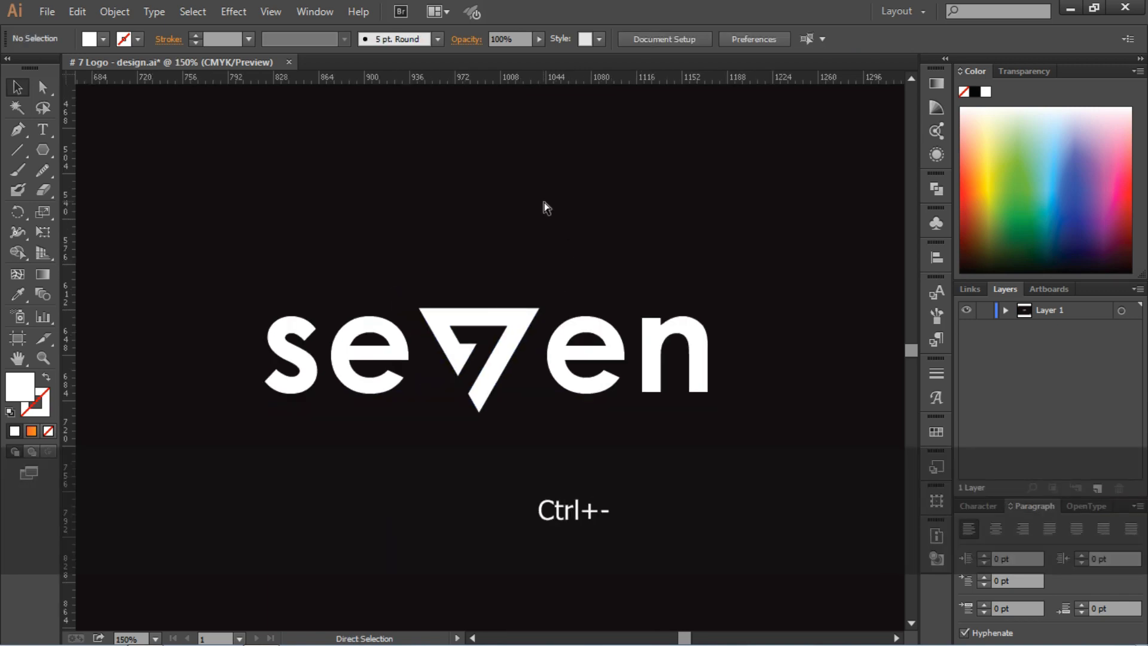
key(ctrl+minus)
key(ctrl+minus)
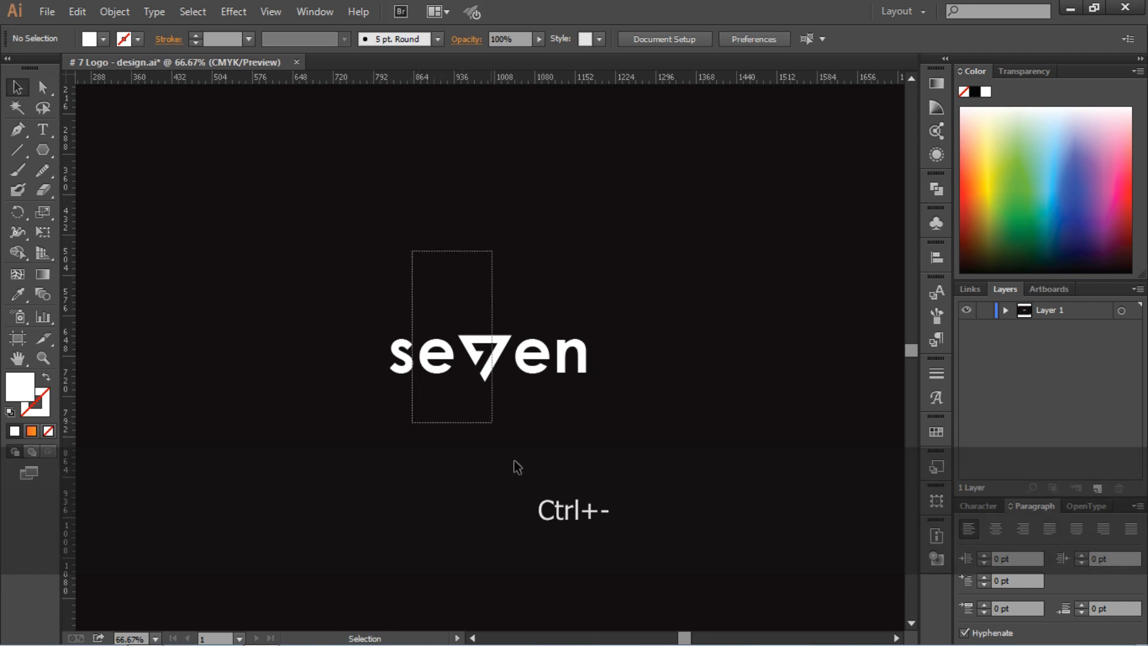
key(ctrl+a)
right_click(507, 371)
click(561, 447)
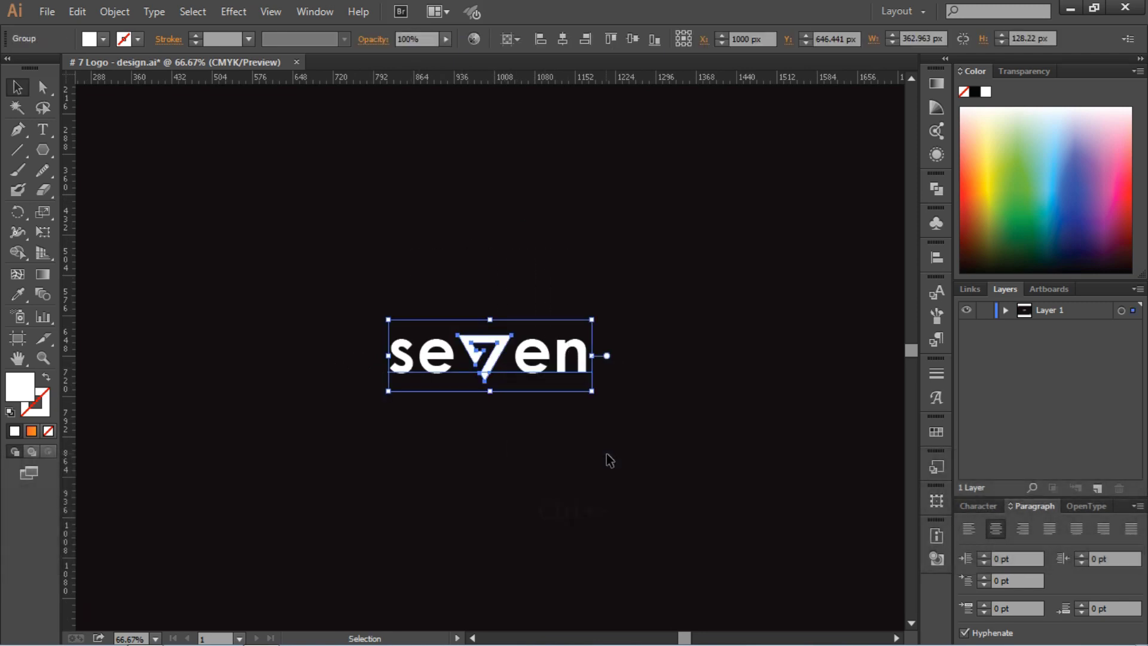
key(ctrl+0)
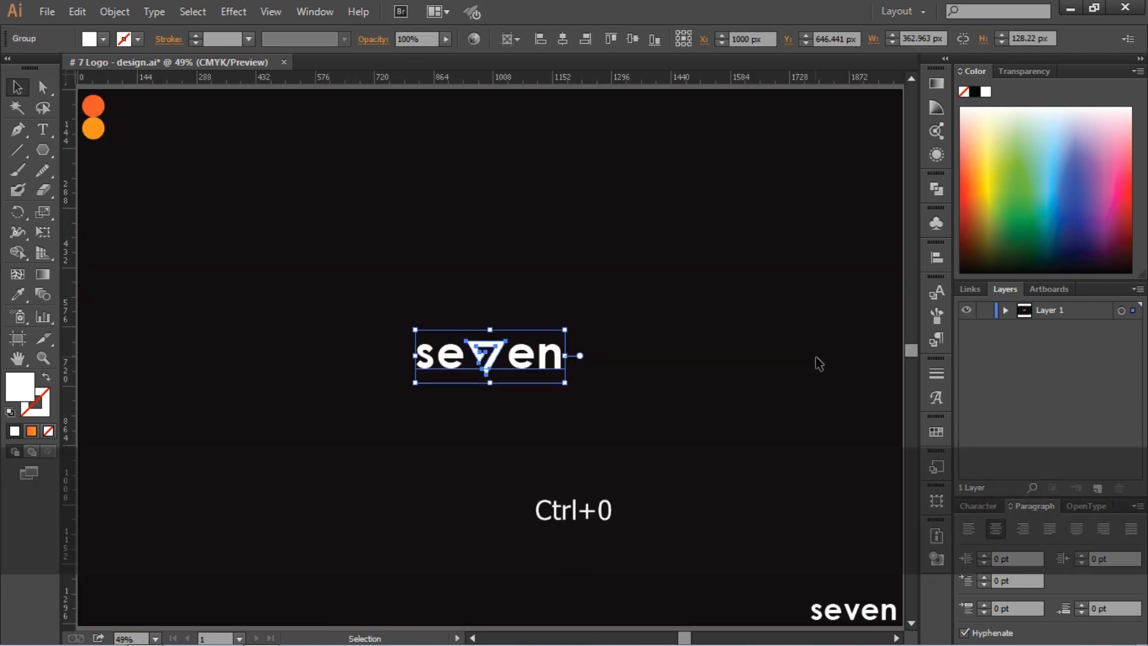
click(816, 359)
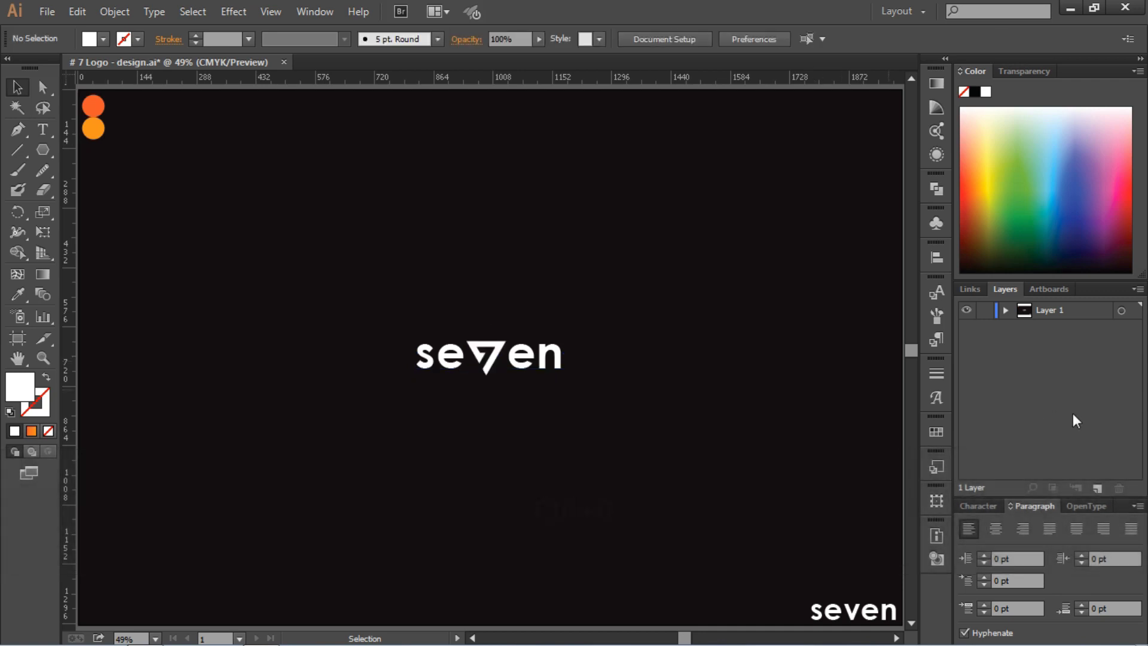